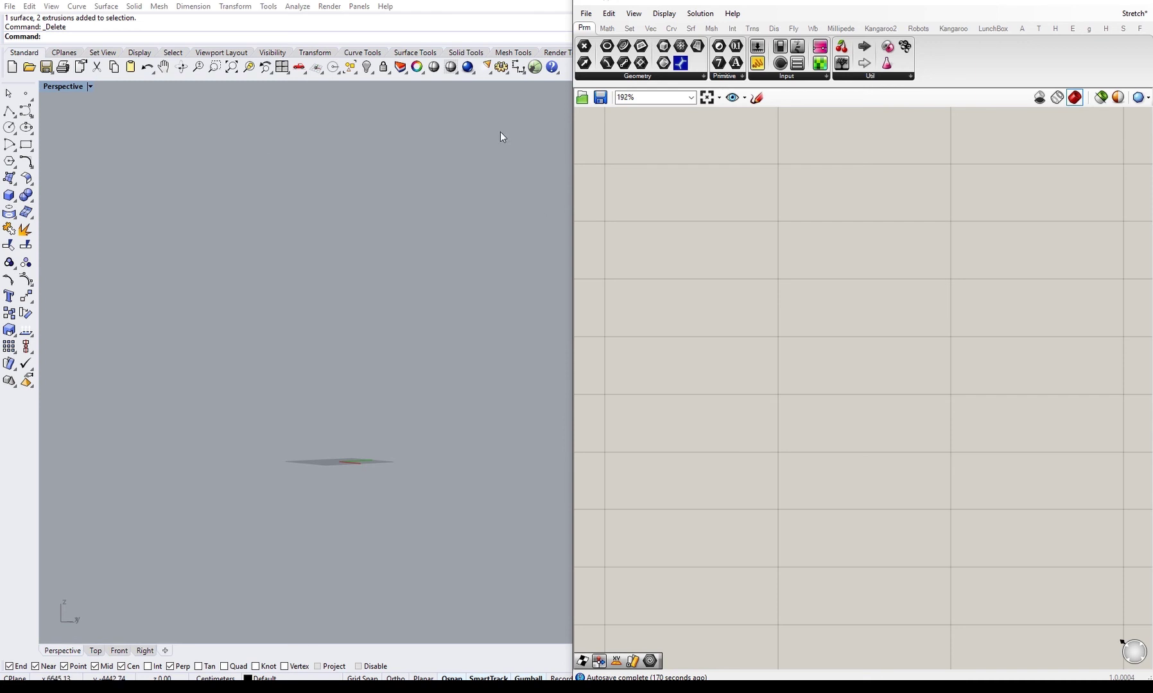
- Drag a Sporph component from Transform > Morph onto the canvas and move it right
double_click(814, 334)
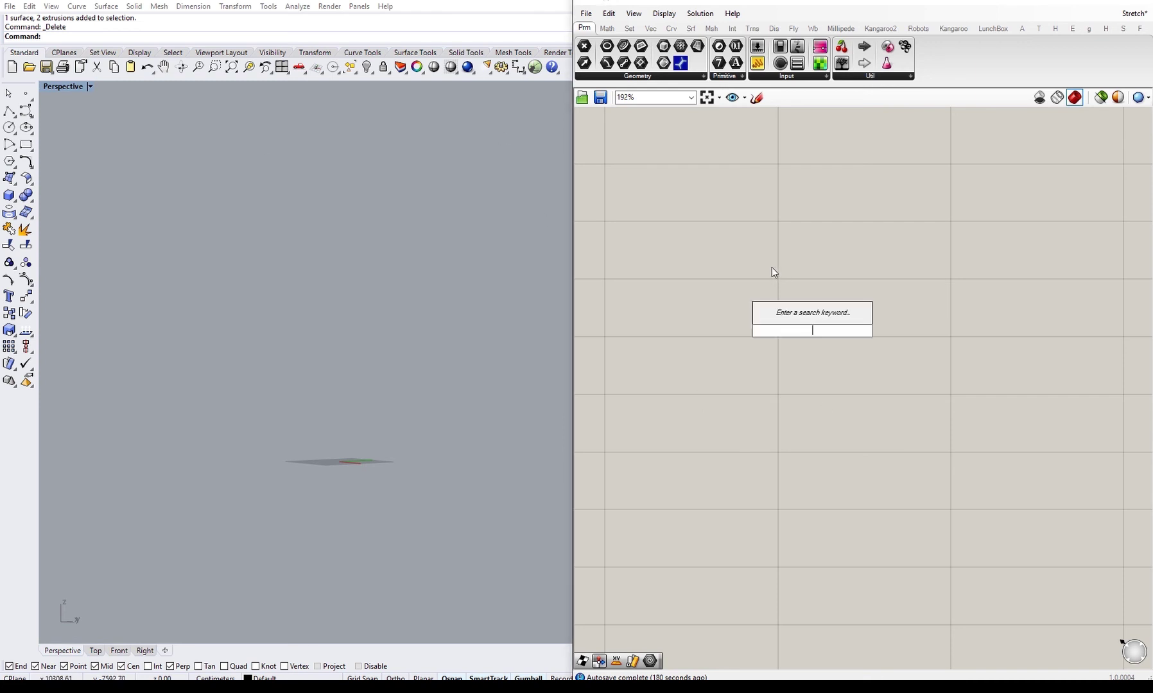
type("sporph")
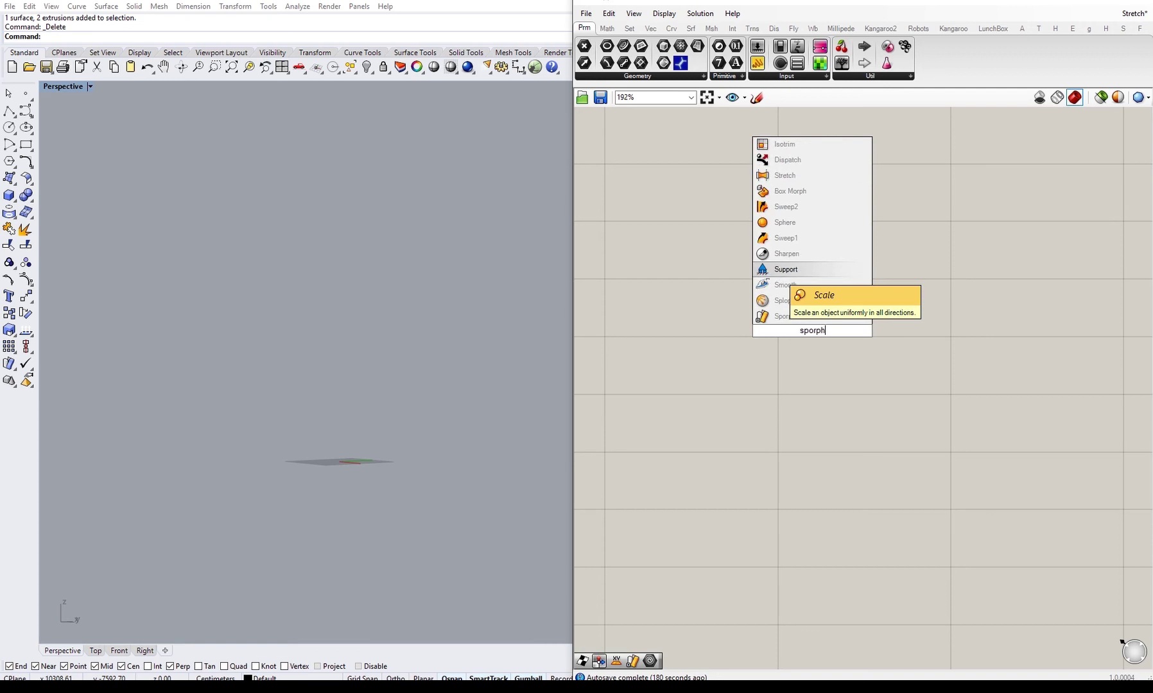
key("BackSpace")
key("BackSpace")
key("BackSpace")
key("BackSpace")
key("BackSpace")
key("BackSpace")
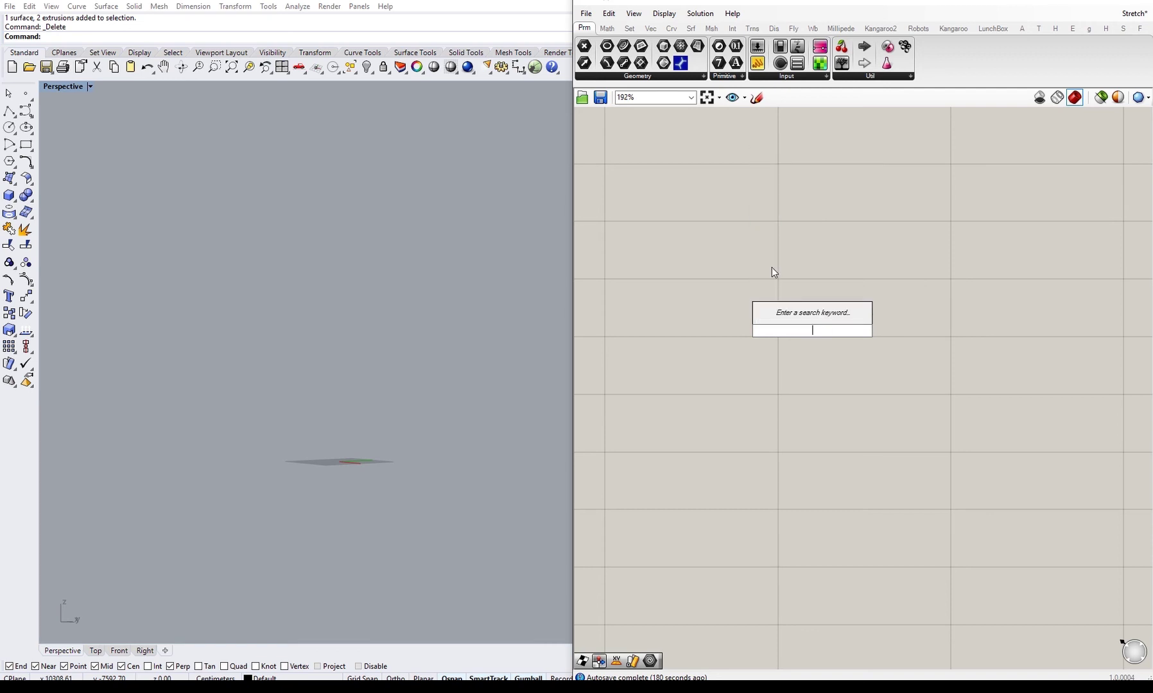
key("Escape")
left_click(751, 28)
left_click(773, 76)
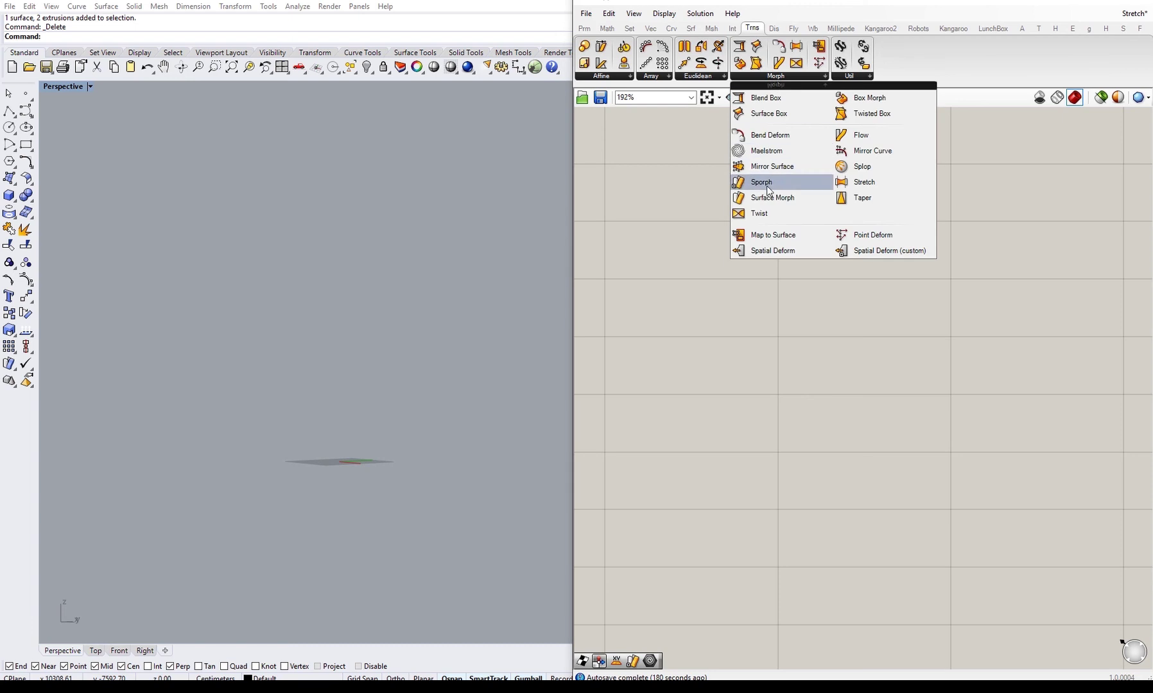
left_click_drag(770, 183, 848, 334)
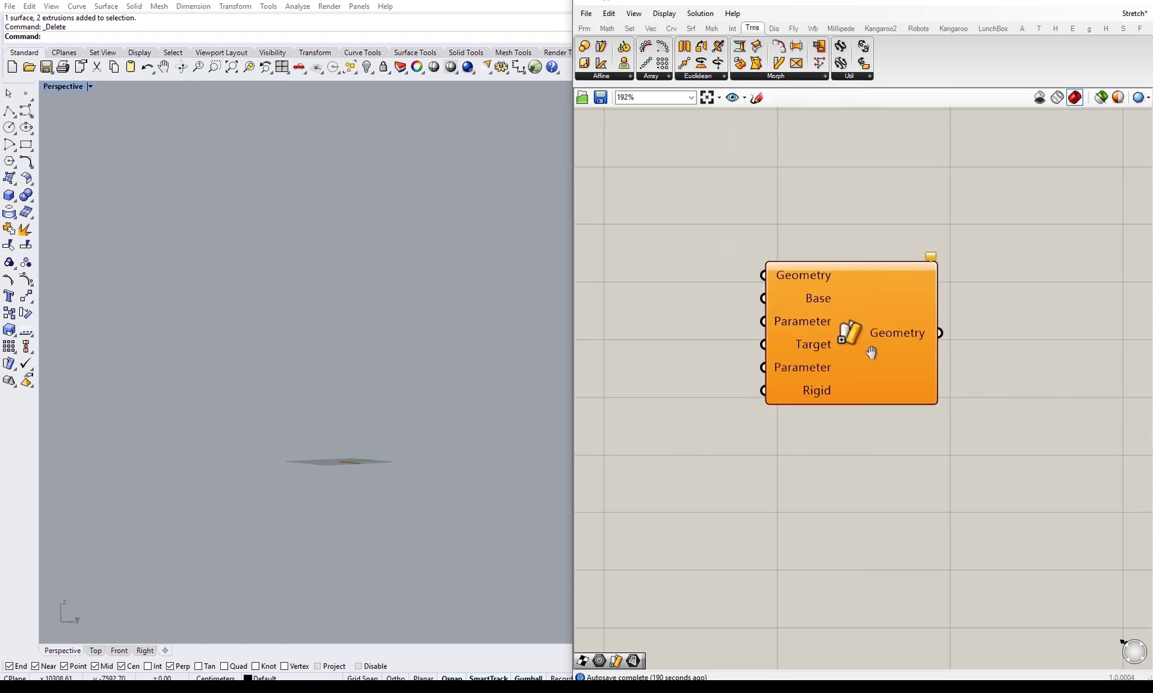
right_click_drag(860, 338, 858, 358)
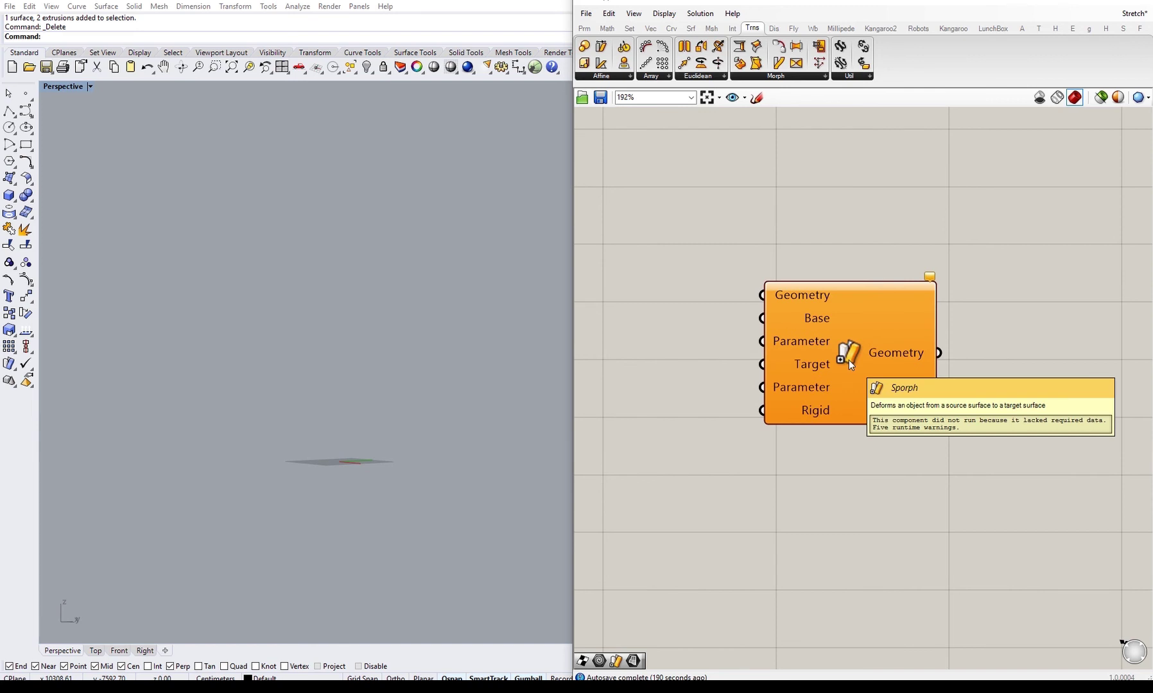
left_click_drag(849, 359, 972, 365)
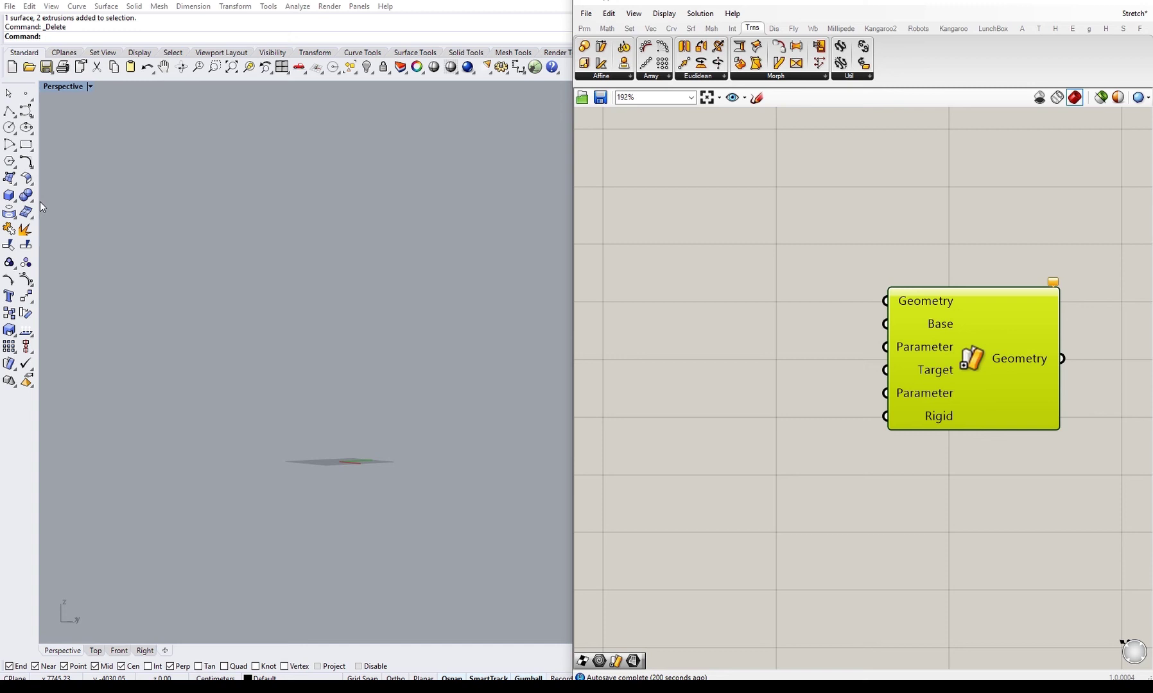
- Draw a tall box in the Perspective viewport
mouse_move(215, 336)
right_mouse_down()
mouse_move(237, 380)
mouse_move(225, 342)
right_mouse_up()
left_click(8, 196)
left_click(327, 408)
left_click(340, 426)
left_click(317, 248)
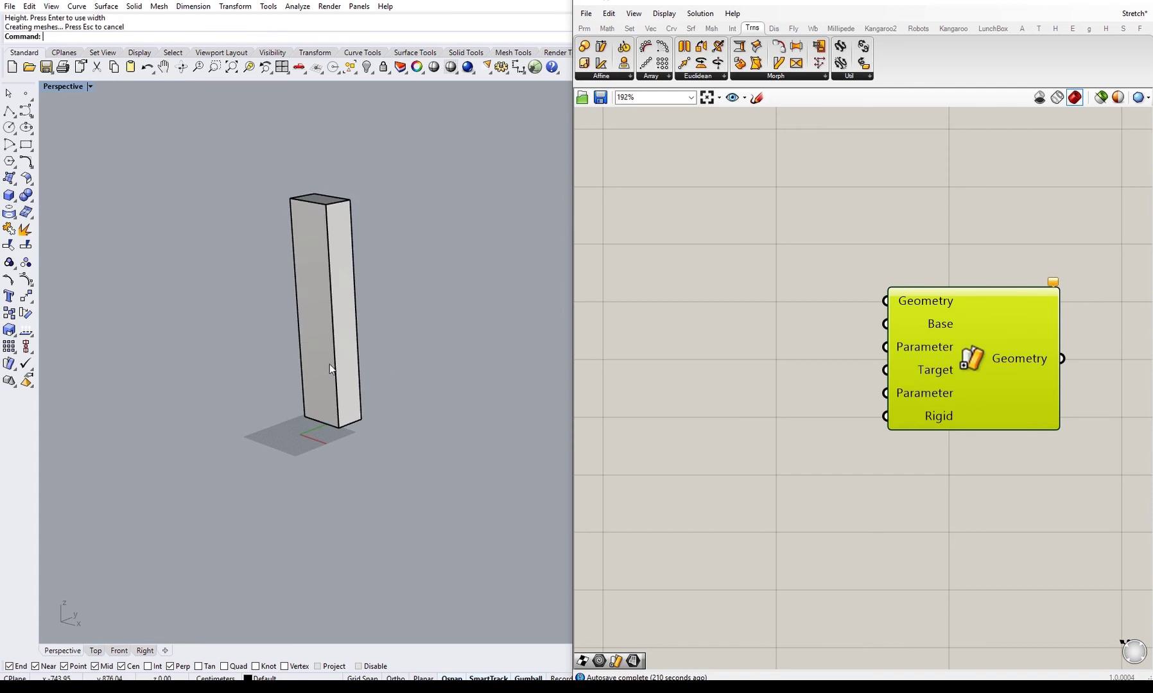
- Draw a flat rectangular plane starting at the box's bottom corner
left_click(15, 186)
left_click(34, 209)
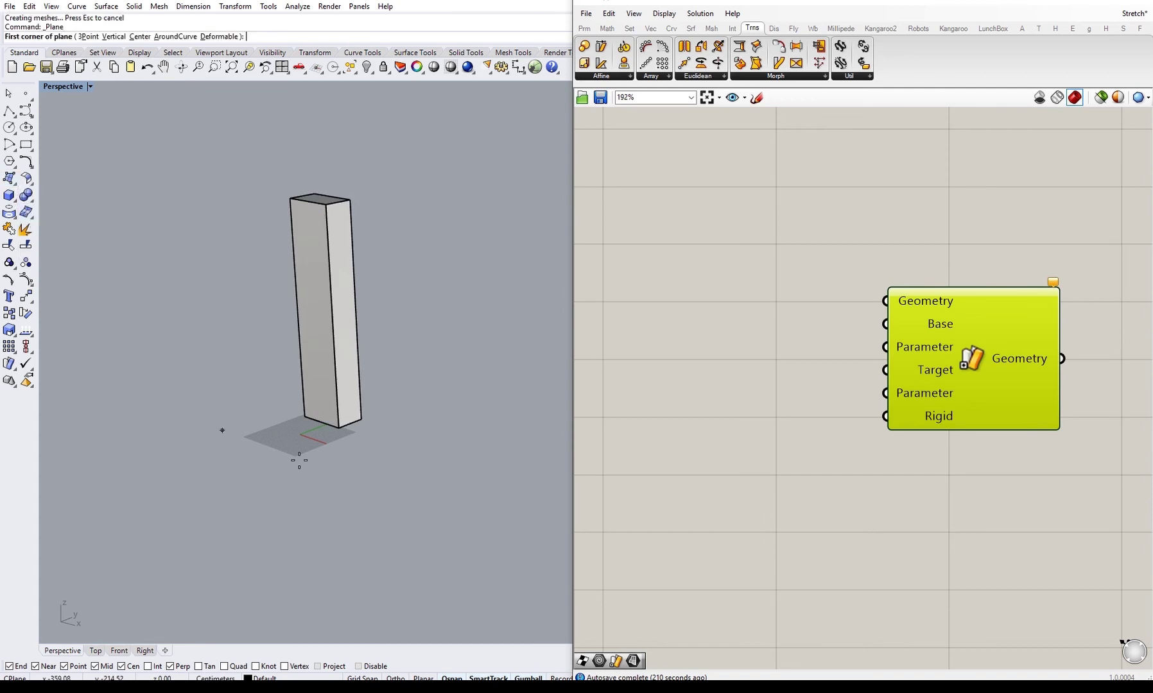
left_click(305, 416)
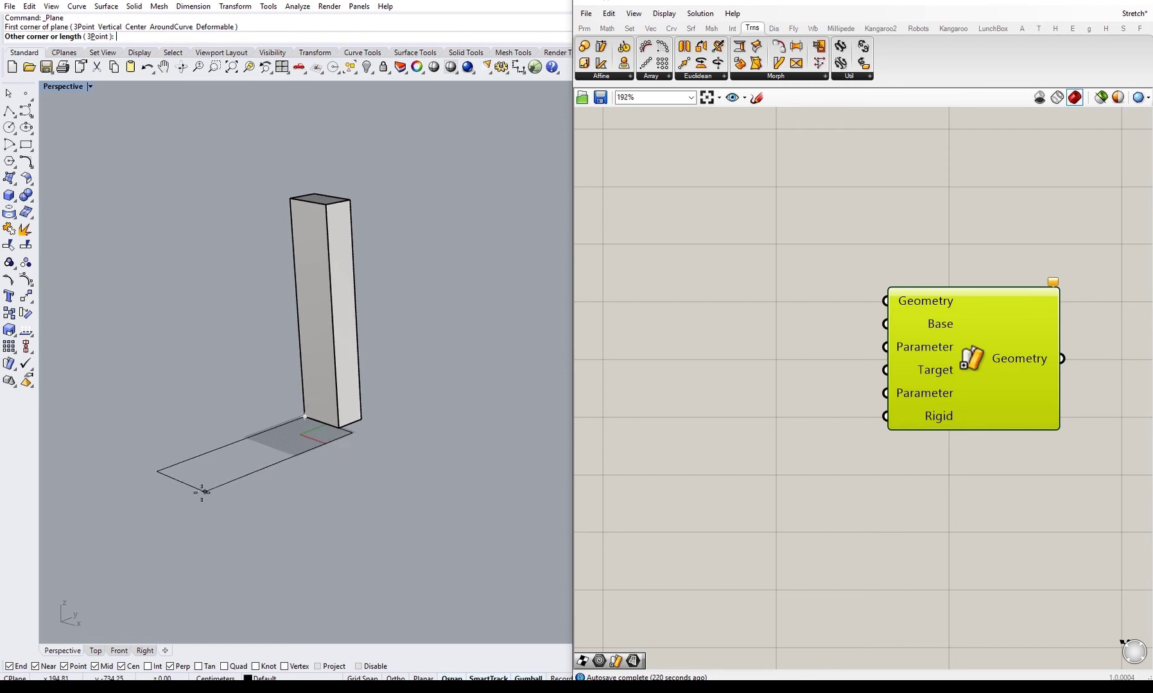
left_click(121, 524)
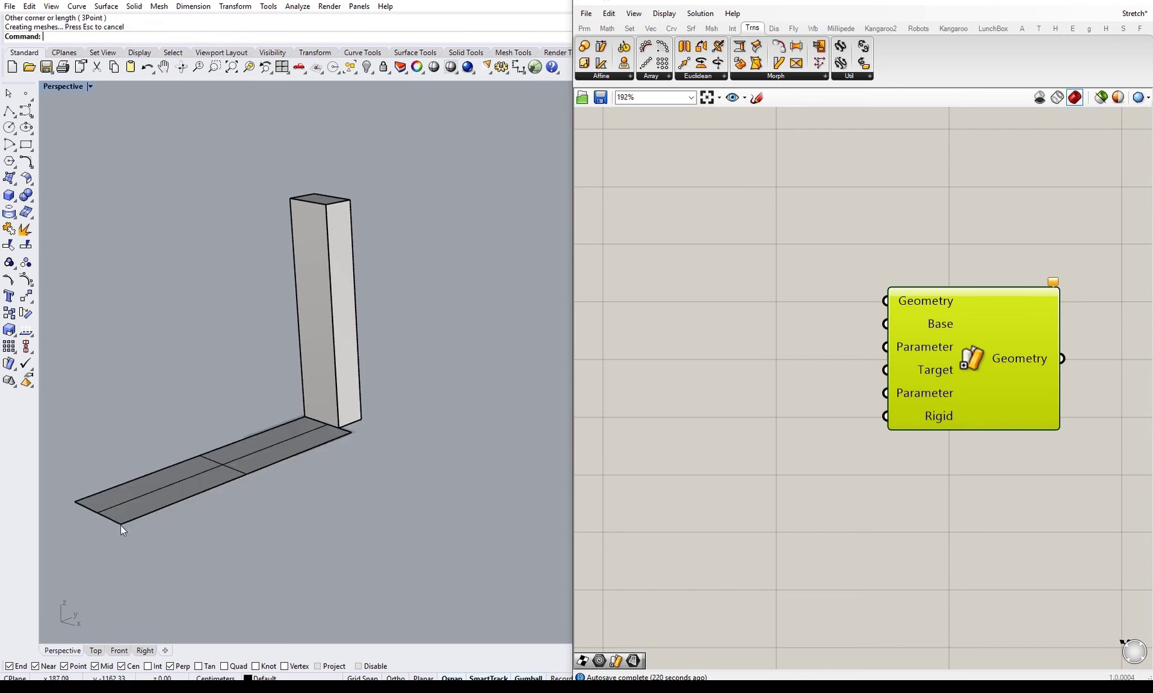
- Rotate the flat plane with the gumball so it stands upright
left_click(337, 254)
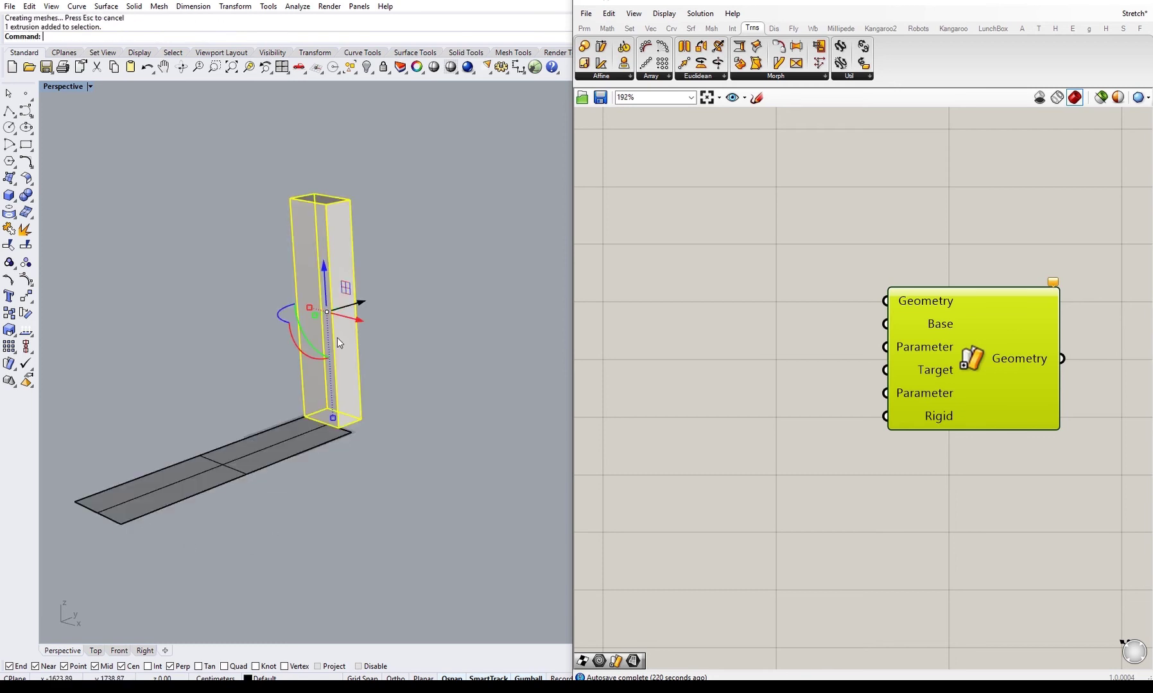
left_click(313, 489)
left_click(246, 453)
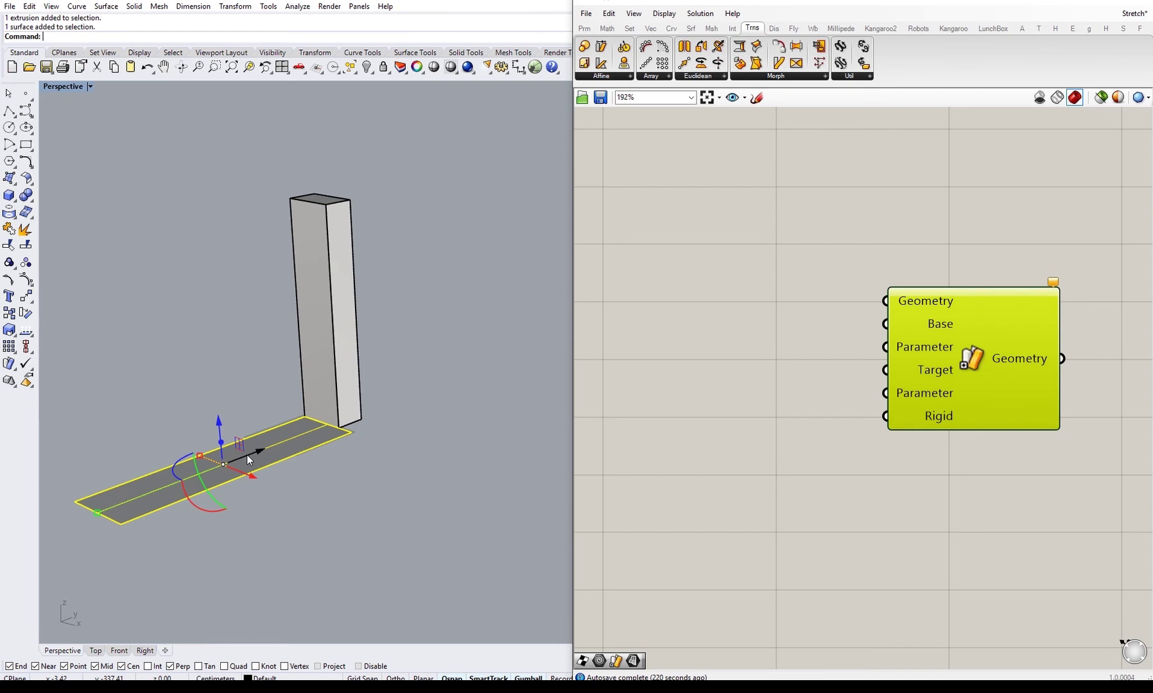
left_click_drag(193, 508, 290, 511)
- Move the upright plane from its bottom corner onto the box's bottom corner
left_click(218, 515)
type("move")
key("Return")
left_click(267, 603)
key("Escape")
key("Return")
left_click(258, 600)
left_click(339, 428)
- Shift the plane slightly along the X direction
right_click_drag(322, 490, 317, 194)
left_click(297, 191)
left_click_drag(334, 316, 343, 325)
left_click(385, 411)
right_click_drag(386, 411, 349, 447)
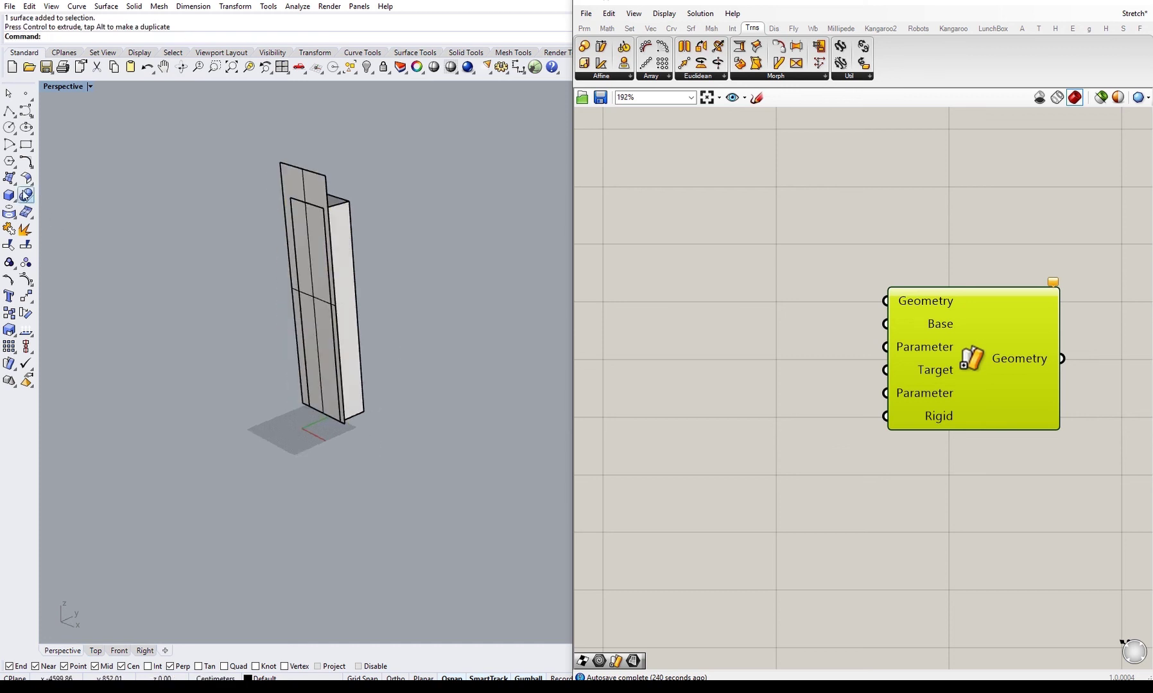
- Draw an S-shaped control-point curve with six points
left_click(25, 113)
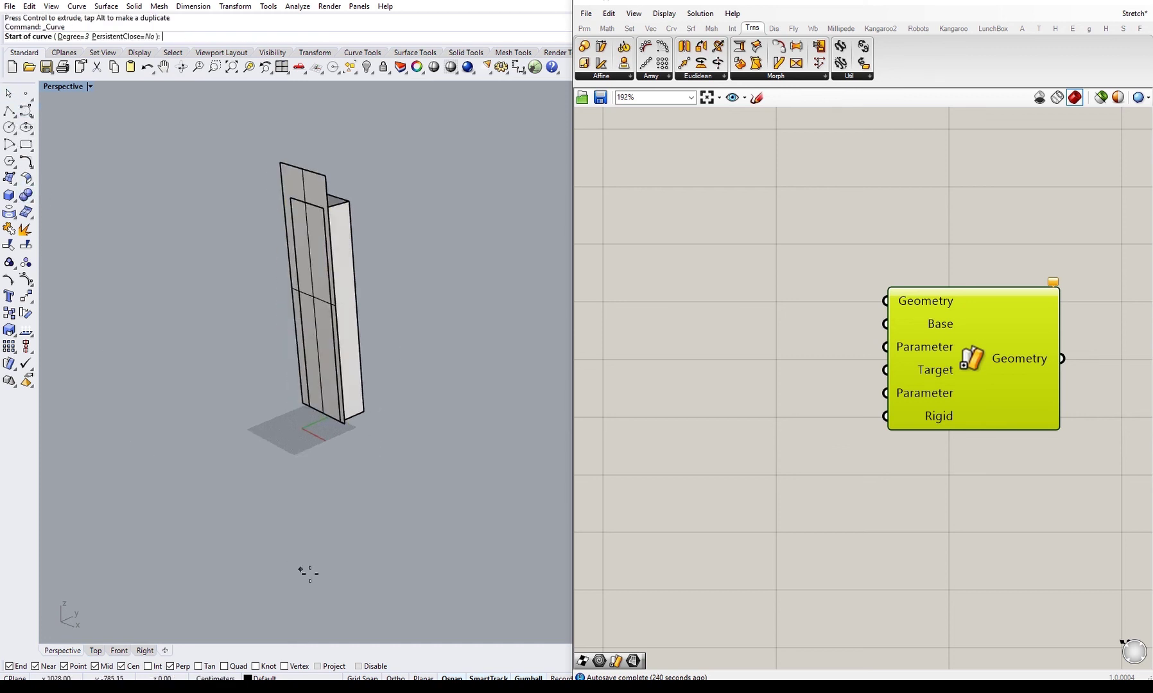
left_click(337, 574)
left_click(296, 496)
left_click(236, 514)
left_click(156, 481)
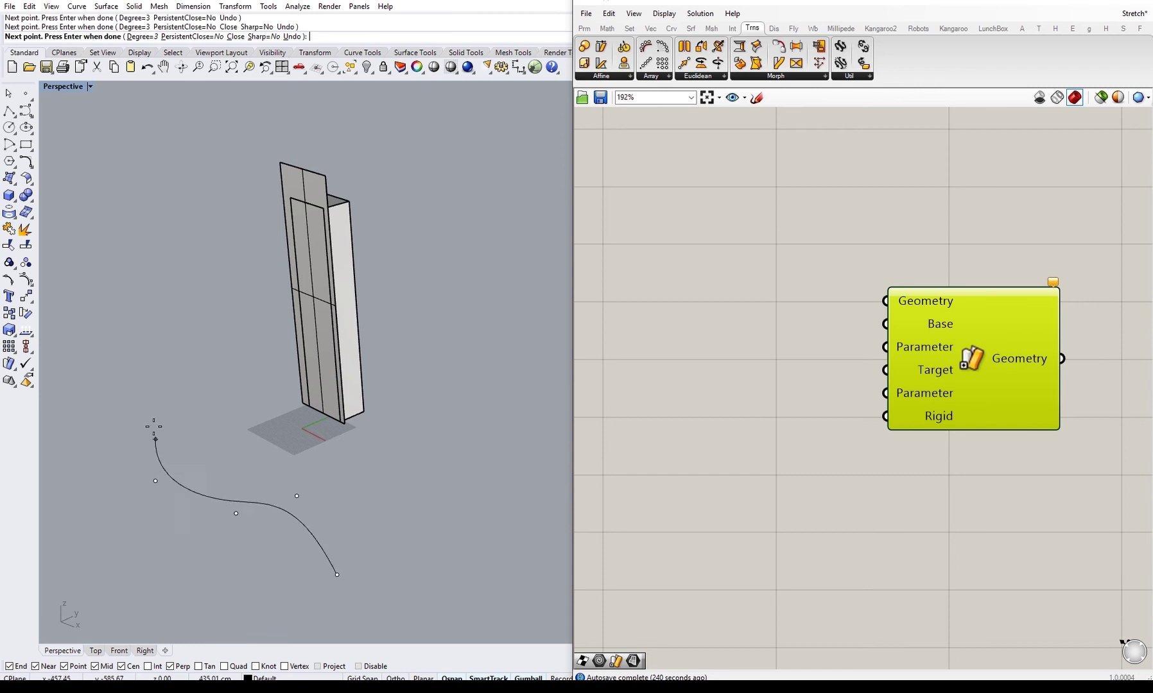
left_click(136, 326)
left_click(68, 327)
key("Return")
- Run ExtrudeCrv on the new curve
left_click(159, 431)
type("Ext")
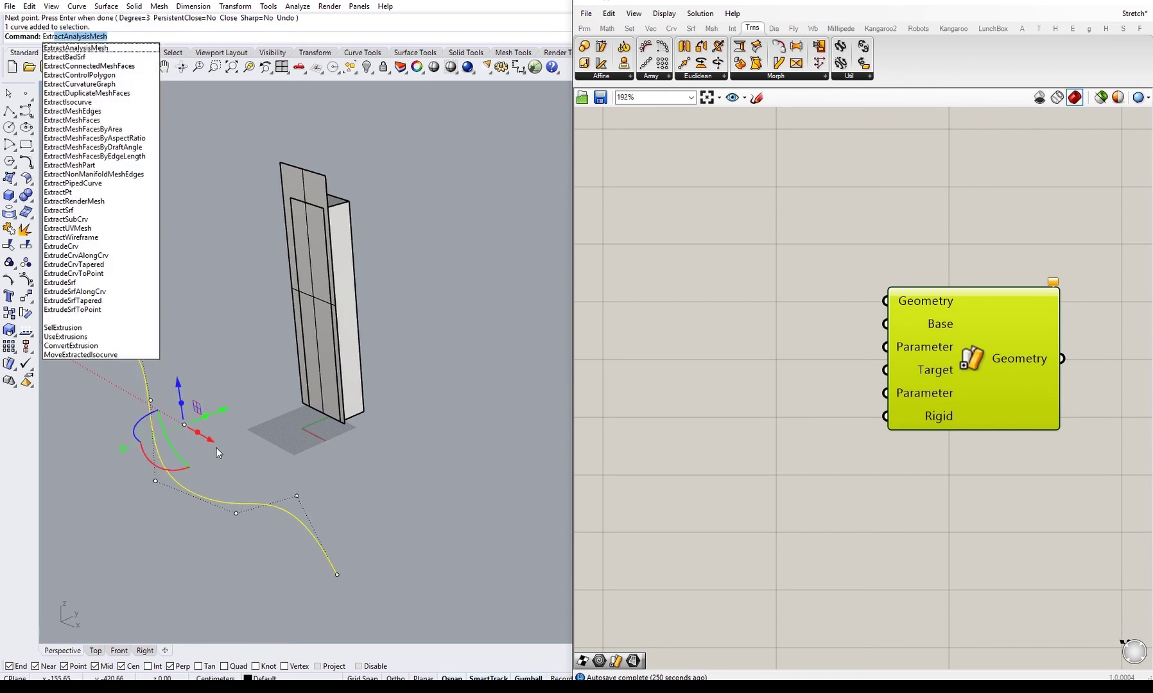
type("rudeCrv")
key("Return")
- Set the extrusion height, rotate the ribbon upright, and delete the leftover curve
left_click(226, 285)
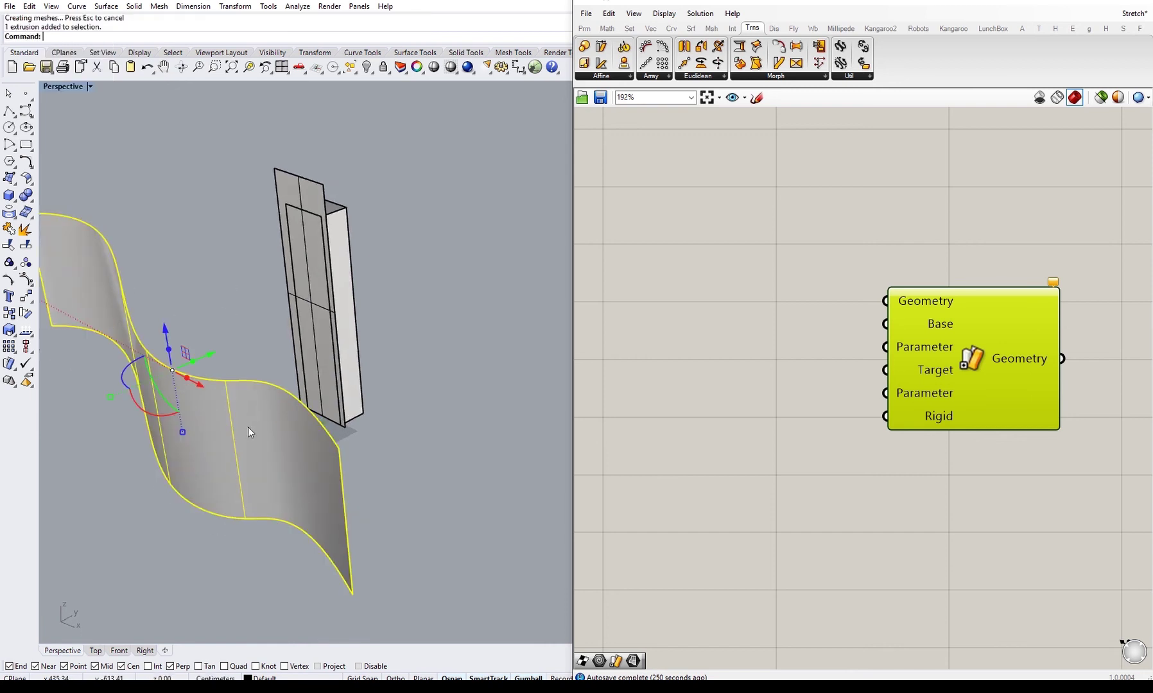
left_click_drag(167, 404, 130, 341)
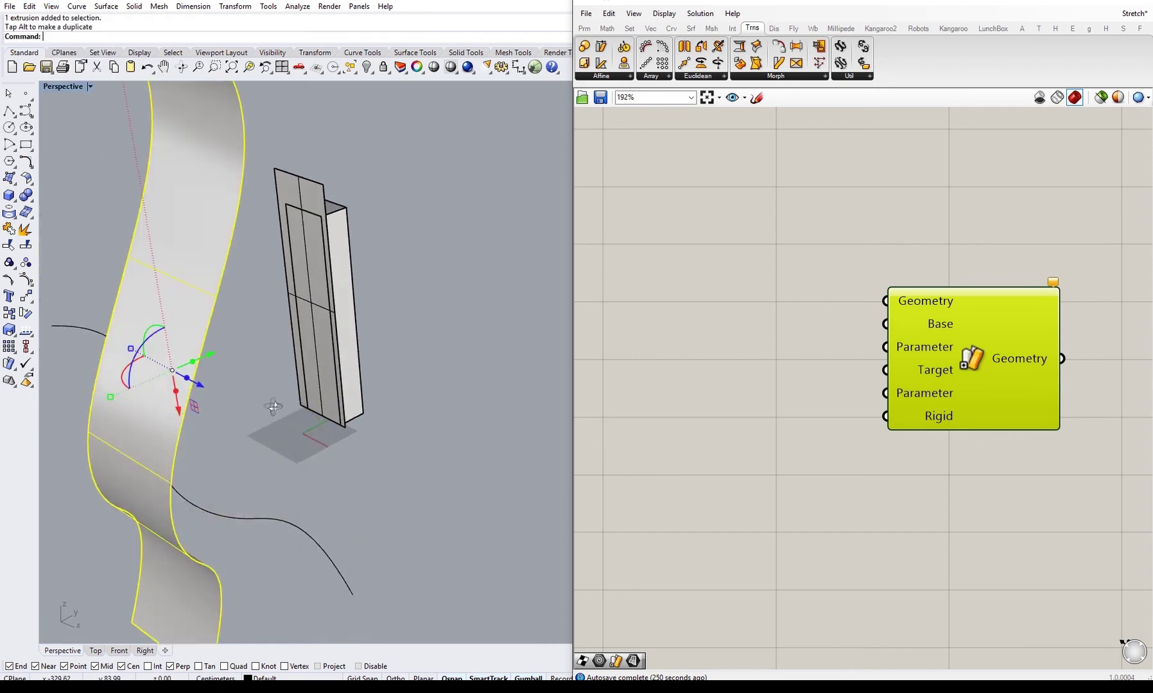
left_click_drag(266, 460, 236, 524)
key("Delete")
- Orbit and zoom the viewport to face the ribbon, and pan the canvas left of Sporph
scroll(236, 523, "down", 5)
mouse_move(245, 518)
right_mouse_down()
mouse_move(228, 446)
mouse_move(251, 505)
right_mouse_up()
scroll(251, 505, "up", 5)
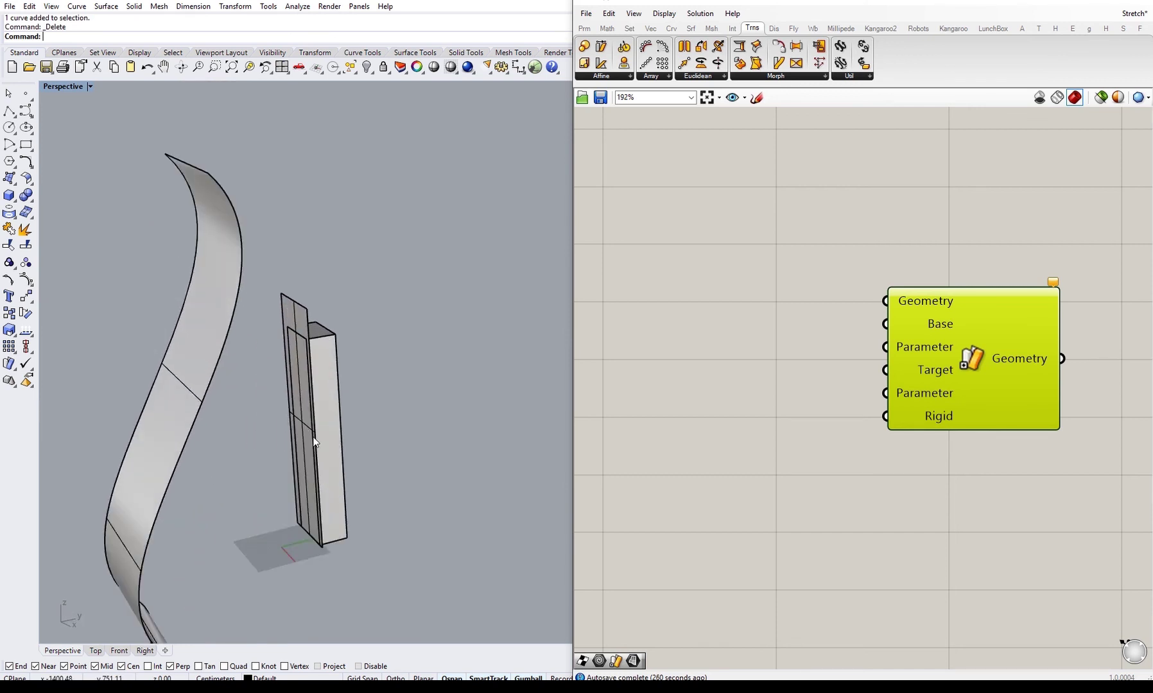
scroll(319, 449, "up", 1)
scroll(324, 462, "up", 1)
right_click_drag(288, 417, 406, 303)
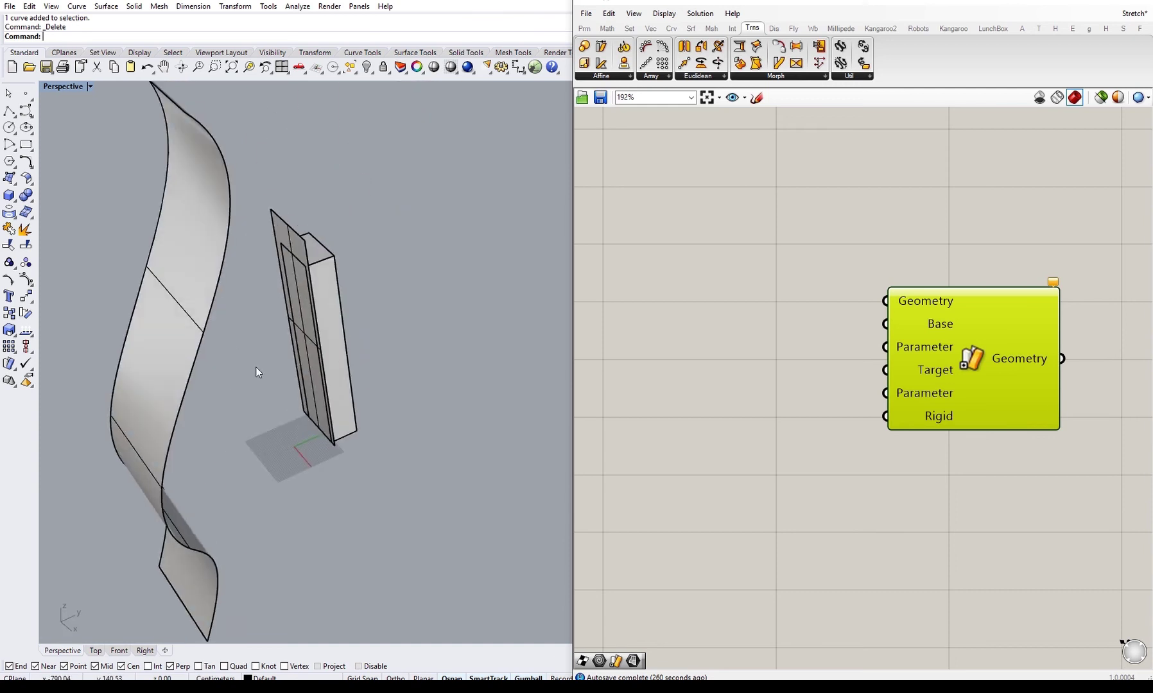
right_click_drag(258, 375, 310, 359)
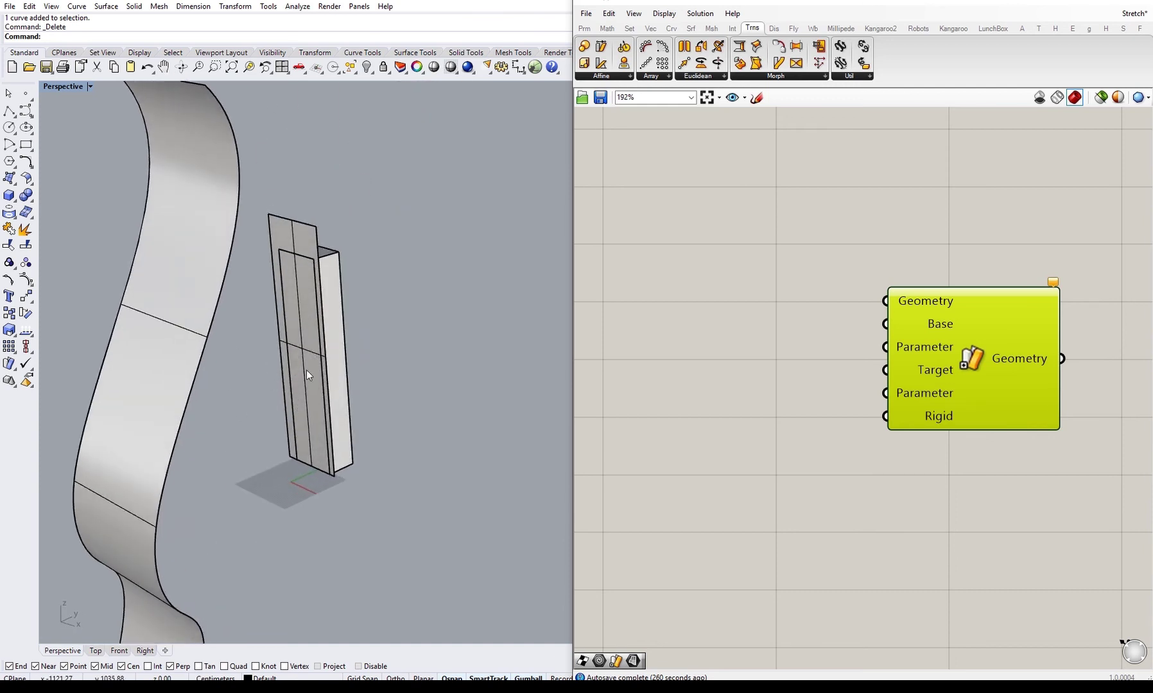
right_click_drag(685, 434, 775, 427)
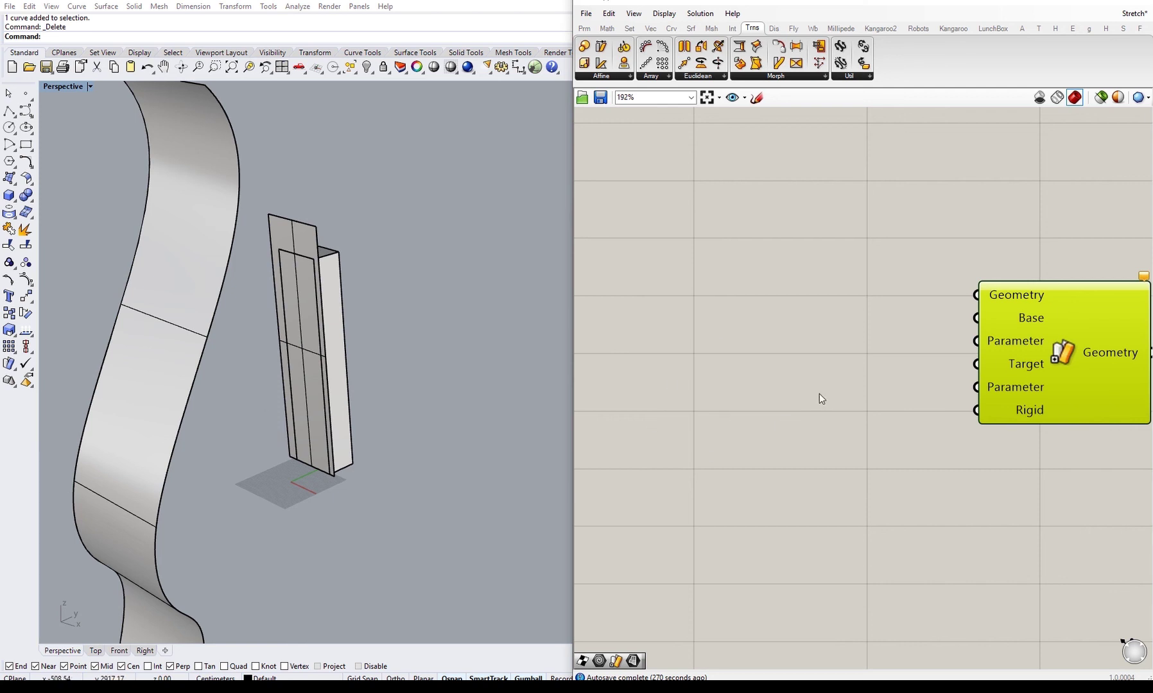
- Add a Geometry parameter and move it higher on the canvas
double_click(748, 334)
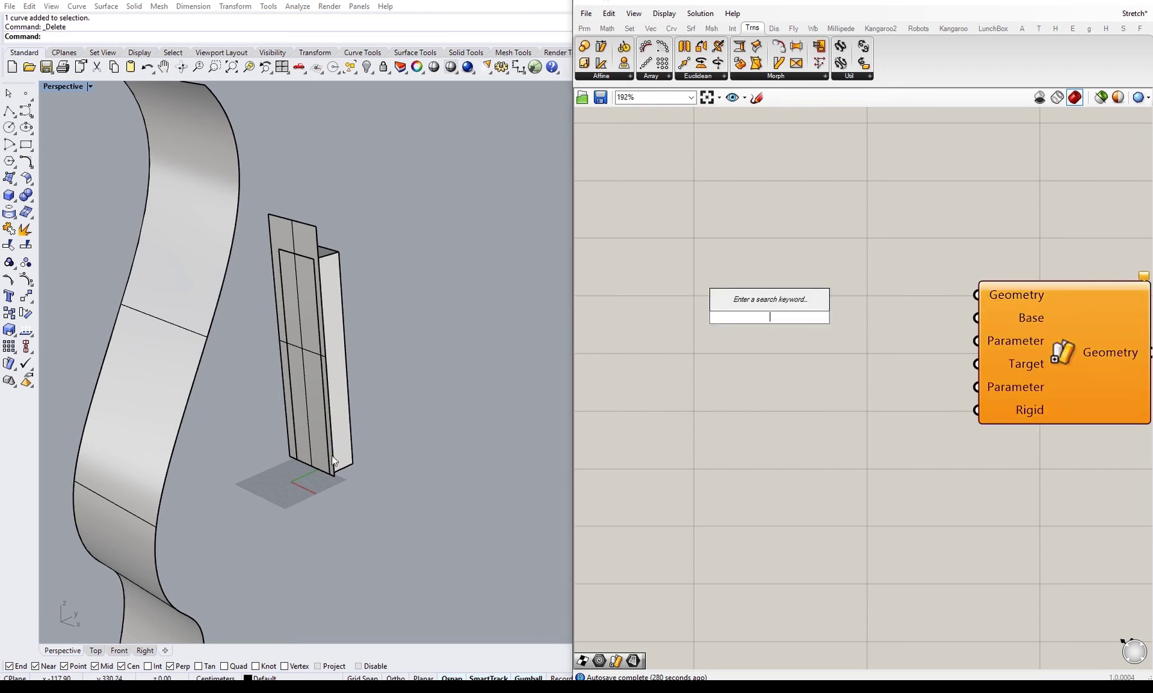
type("geo")
key("Return")
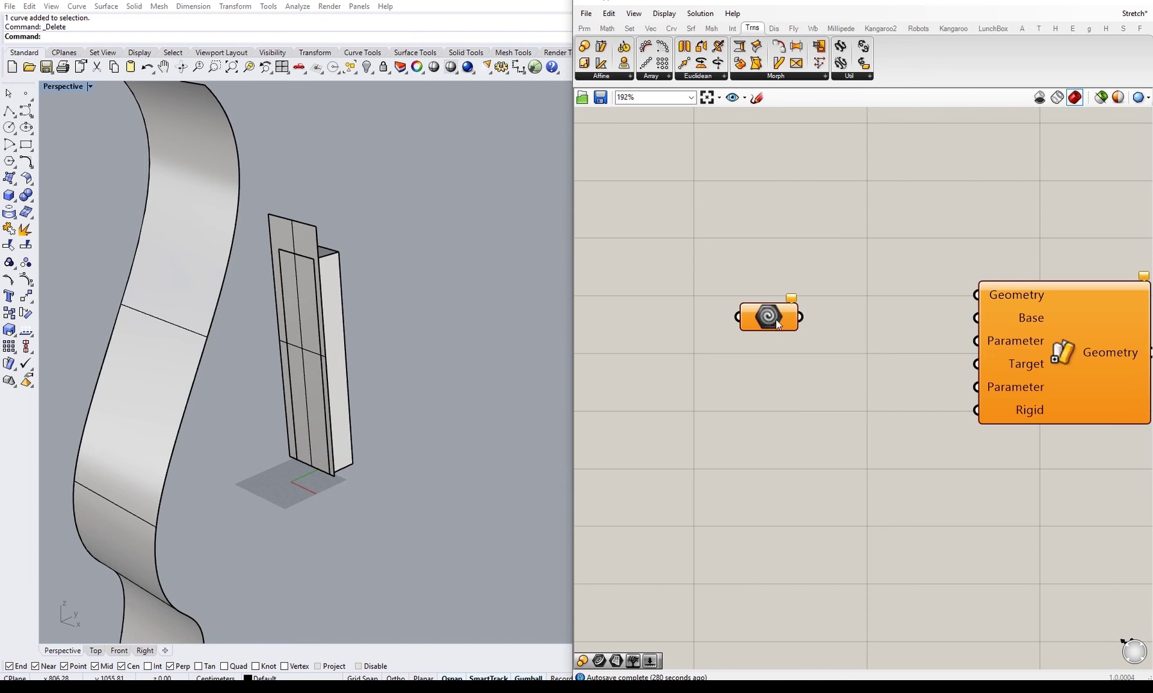
left_click_drag(775, 319, 768, 255)
- Add a Surface parameter and duplicate it below the original
double_click(734, 401)
type("srf")
left_click(728, 367)
left_click(729, 400)
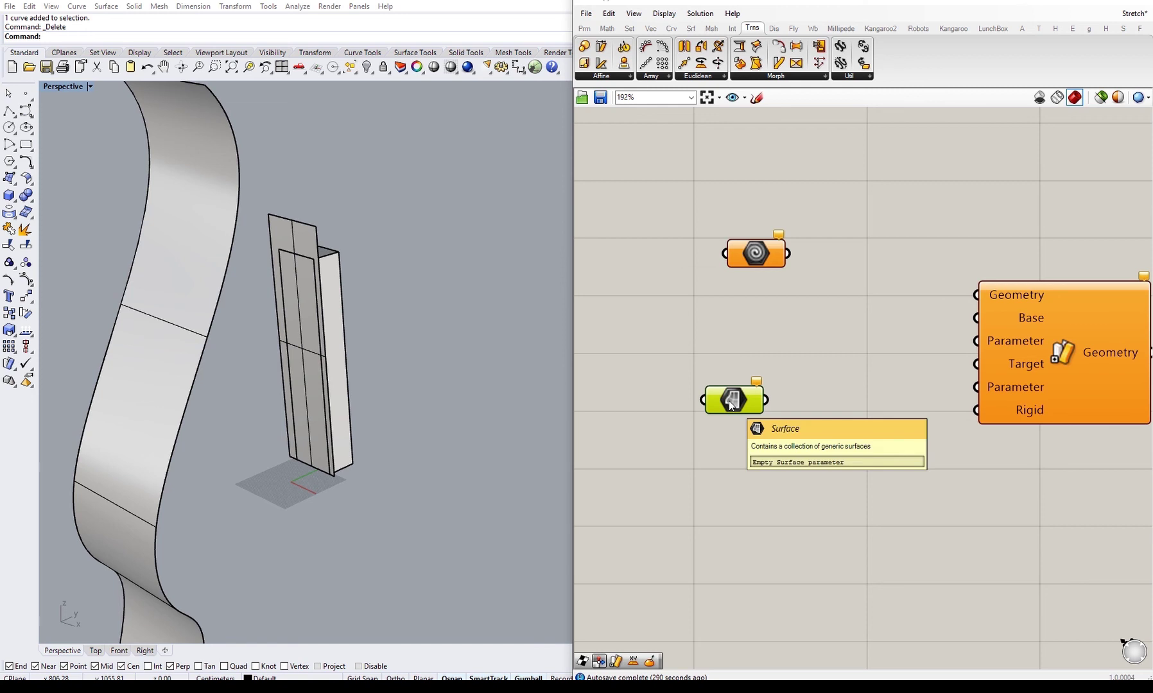
left_click_drag(729, 401, 739, 437, "alt")
left_click(761, 380)
left_click(735, 400)
- Reference the Rhino box into the Geometry parameter with Set one Geometry
left_click(752, 251)
right_click(751, 249)
left_click(812, 405)
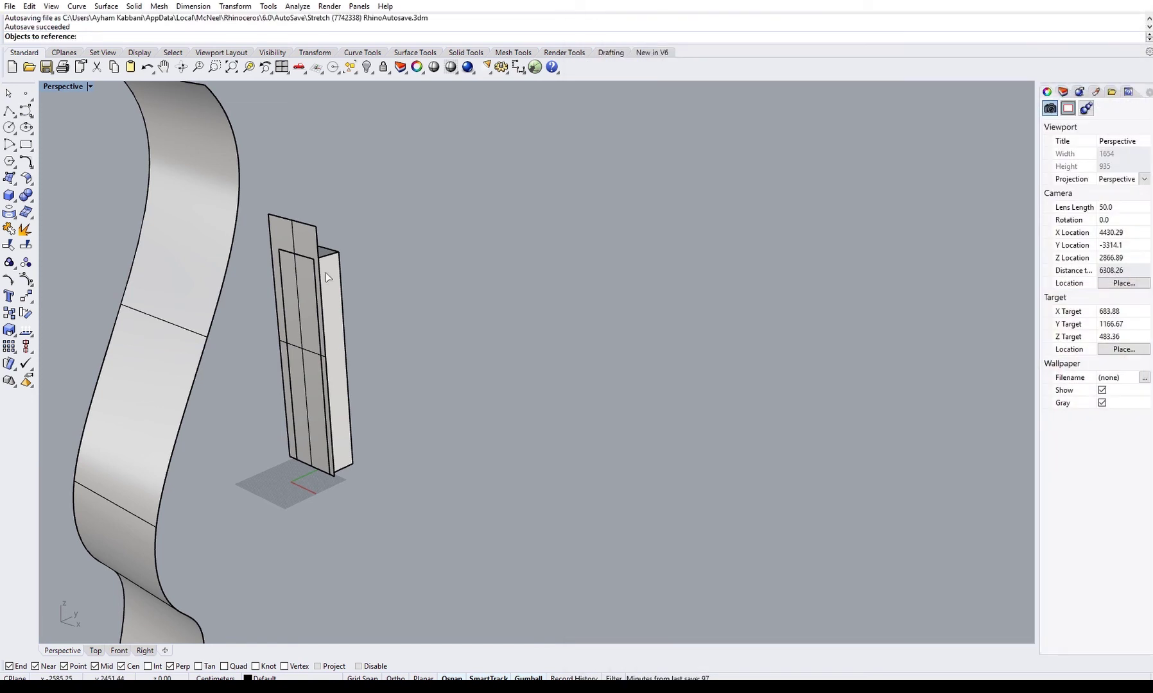
left_click(327, 272)
- Set the upper Surface parameter to the flat surface behind the box
left_click(732, 400)
right_click(732, 399)
left_click(770, 571)
left_click(301, 232)
- Set the lower Surface parameter to the wavy ribbon surface
left_click(738, 437)
right_click(738, 437)
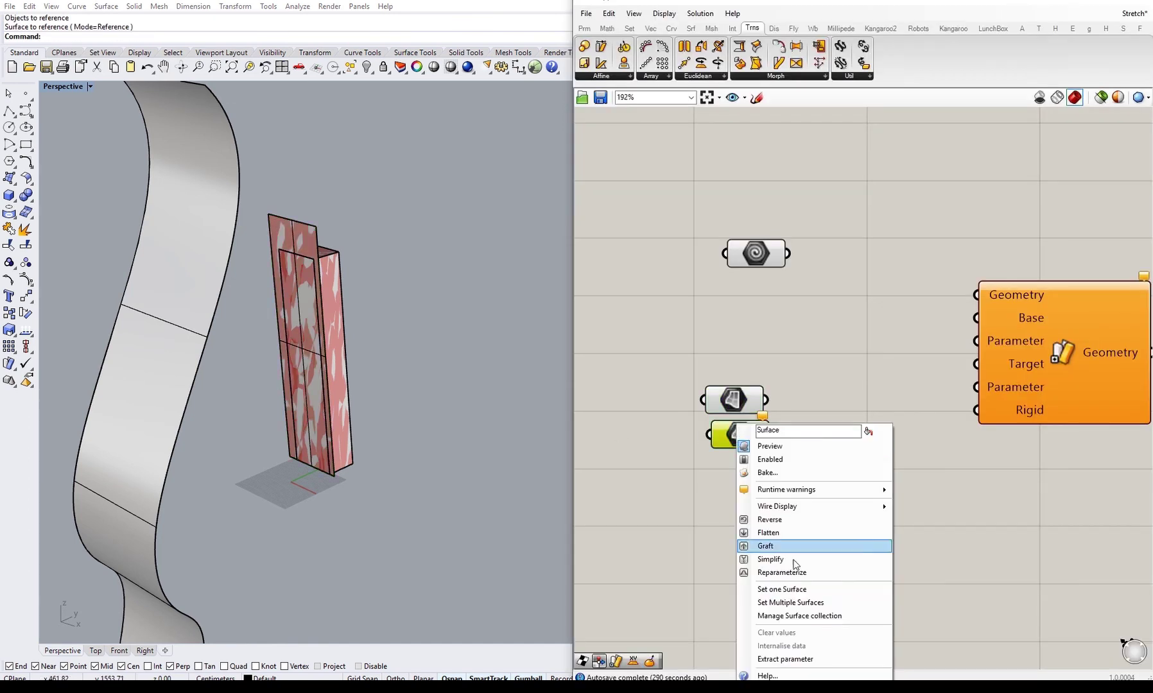
left_click(789, 589)
left_click(183, 227)
- Wire the flat surface to Base, the wavy surface to Target, and the box to Geometry
mouse_move(766, 399)
left_mouse_down()
mouse_move(860, 390)
mouse_move(972, 317)
left_mouse_up()
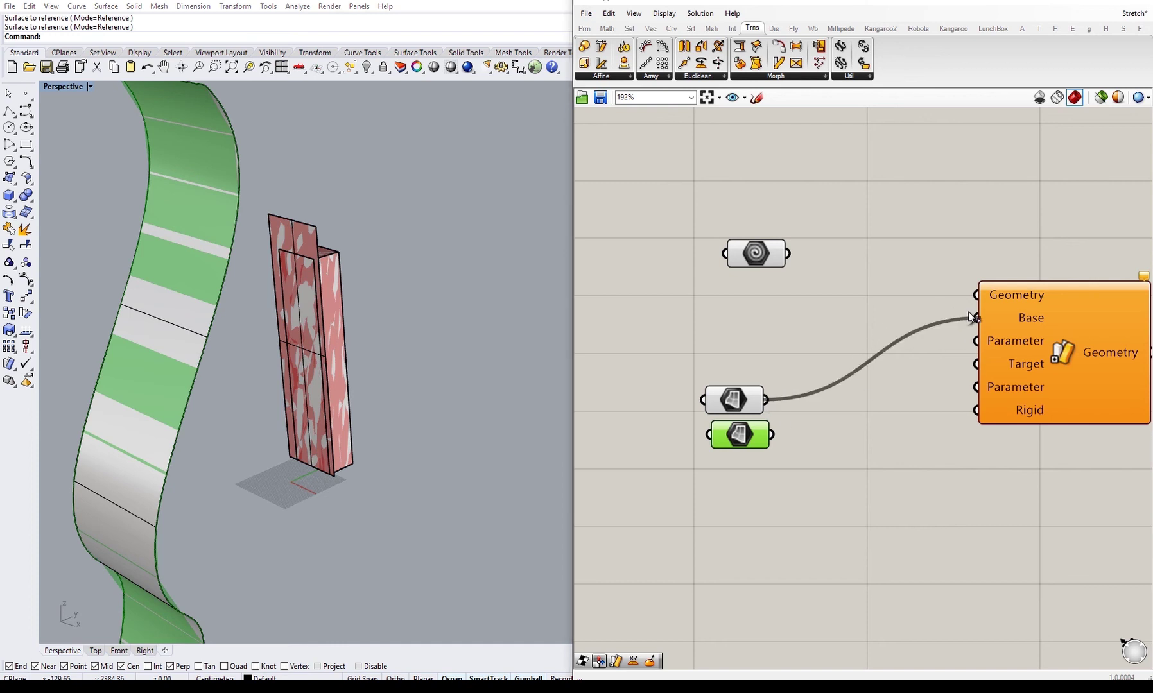
left_click_drag(771, 435, 975, 364)
left_click(782, 268)
left_click_drag(788, 254, 975, 294)
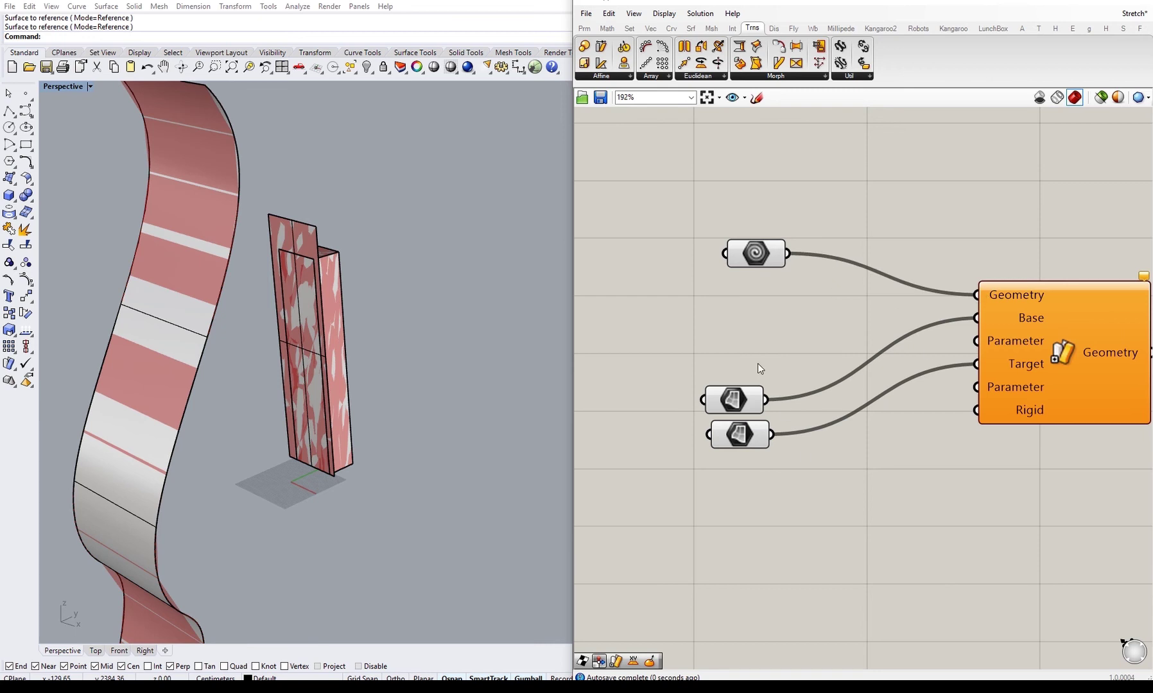
- Tidy the surface parameters beside the Geometry parameter and recenter the definition
left_click_drag(732, 397, 762, 328)
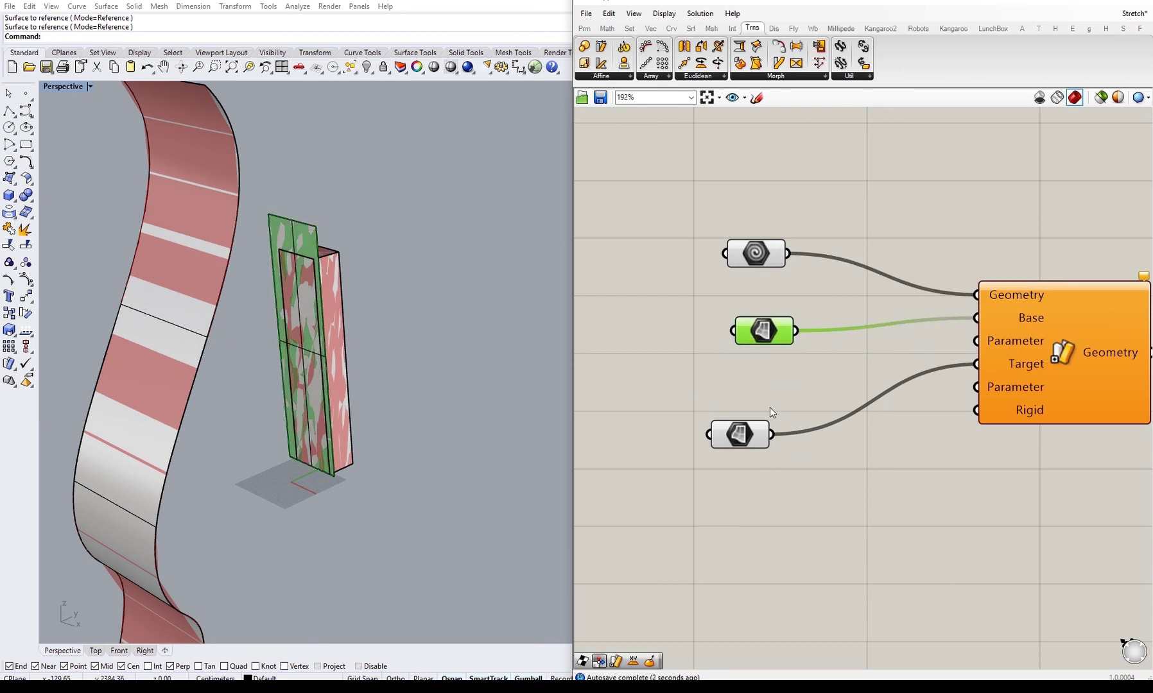
left_click_drag(743, 438, 771, 382)
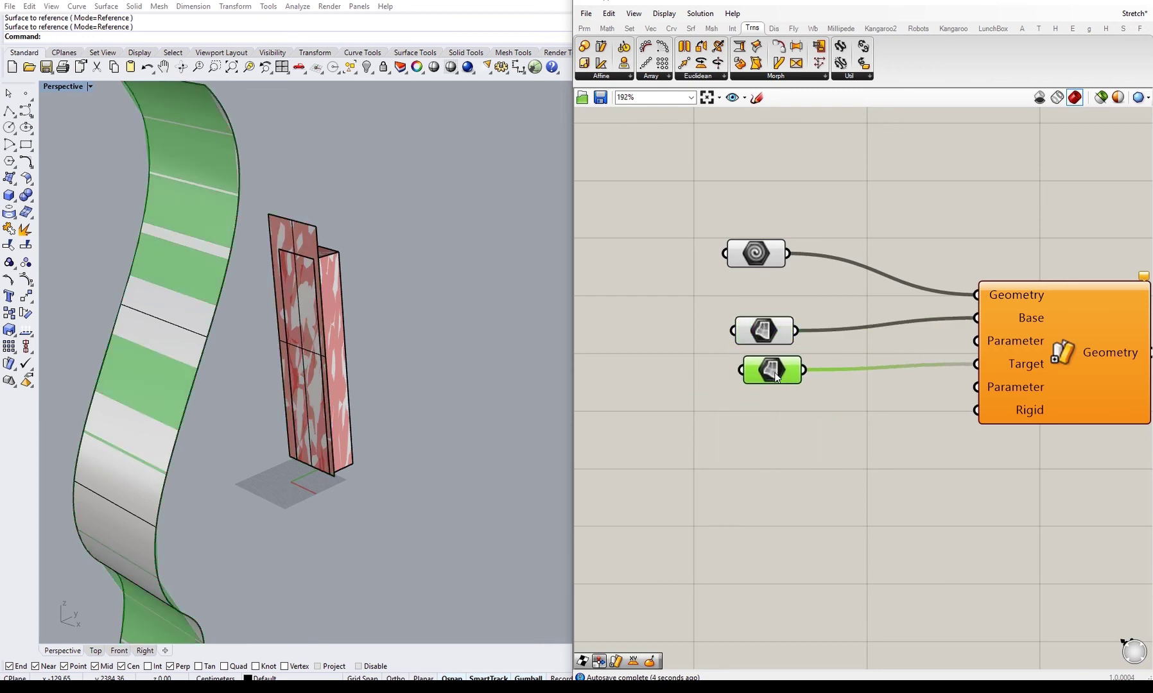
right_click_drag(1087, 284, 934, 272)
mouse_move(992, 264)
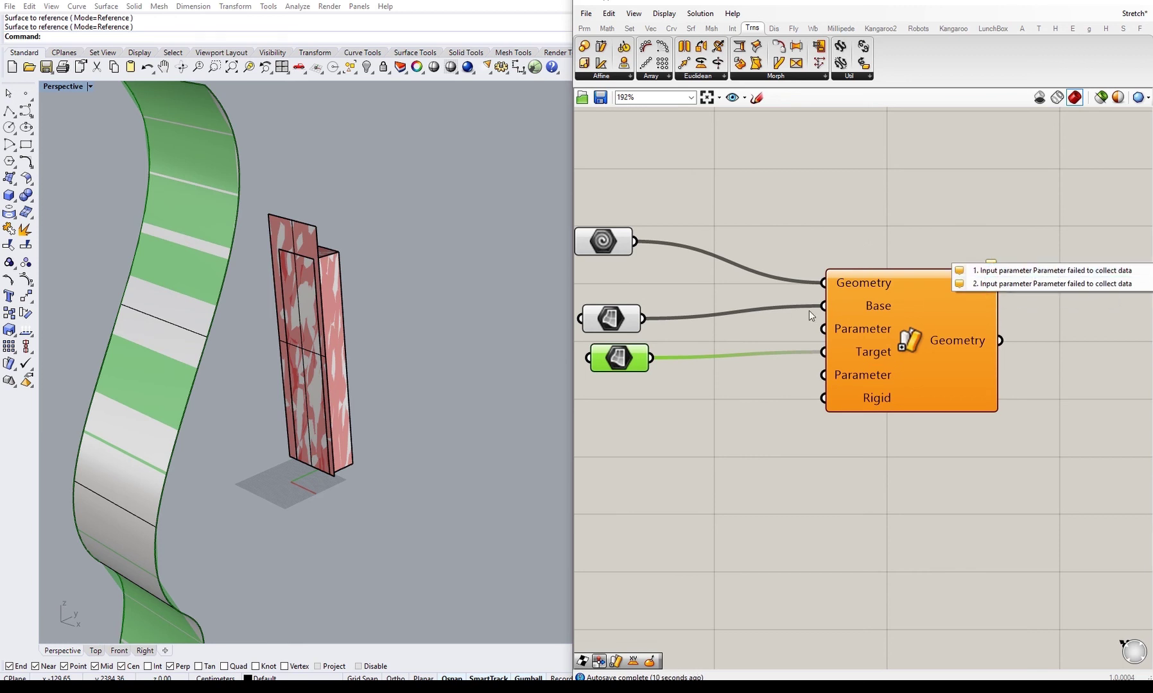
left_click_drag(613, 319, 613, 297)
right_click_drag(661, 343, 761, 337)
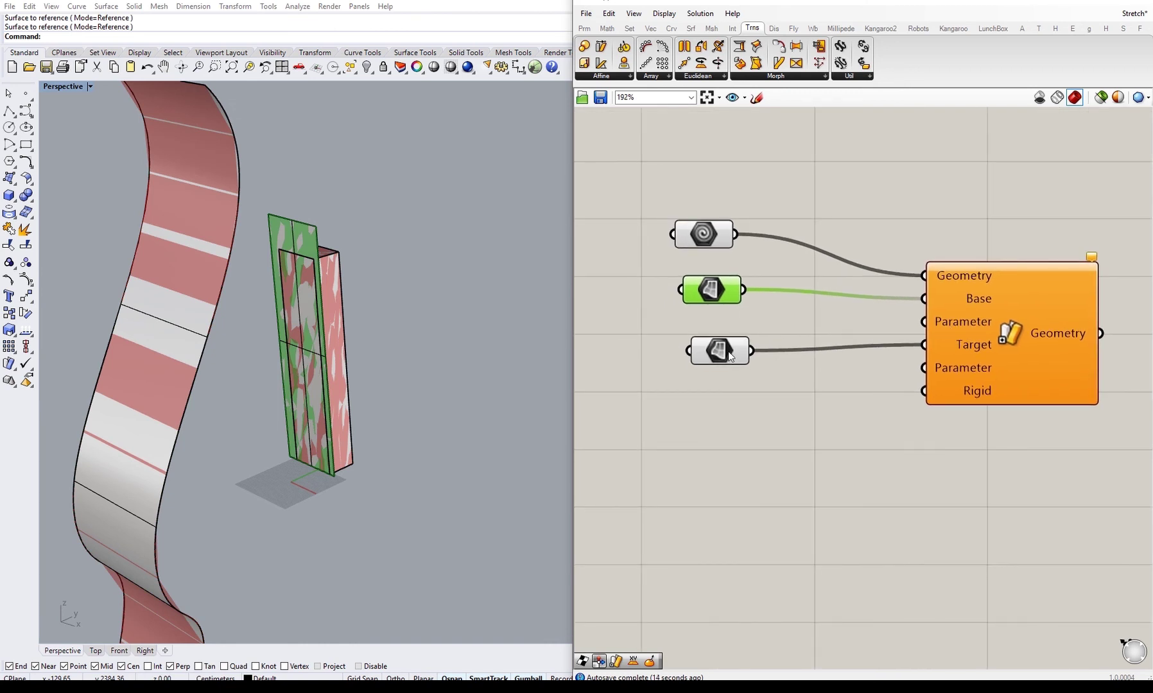
left_click_drag(731, 353, 736, 363)
mouse_move(952, 322)
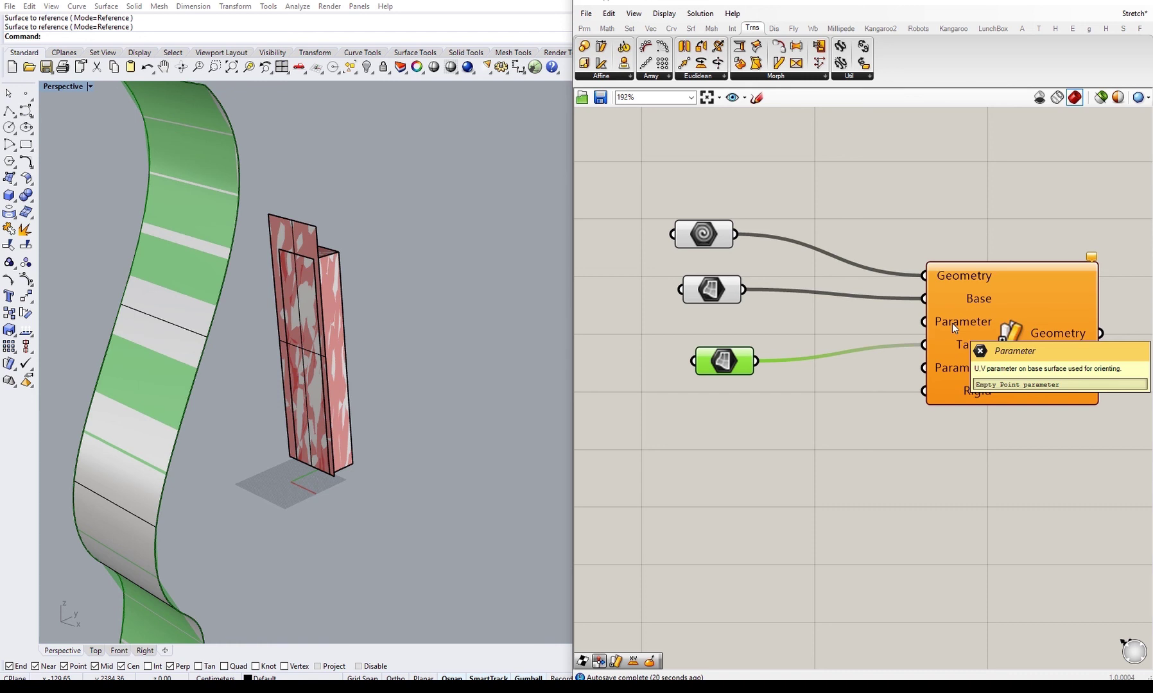
- Add a 0.5 ; 0.5 MD Slider and wire it to Sporph's first Parameter input
right_click_drag(575, 353, 722, 373)
double_click(717, 373)
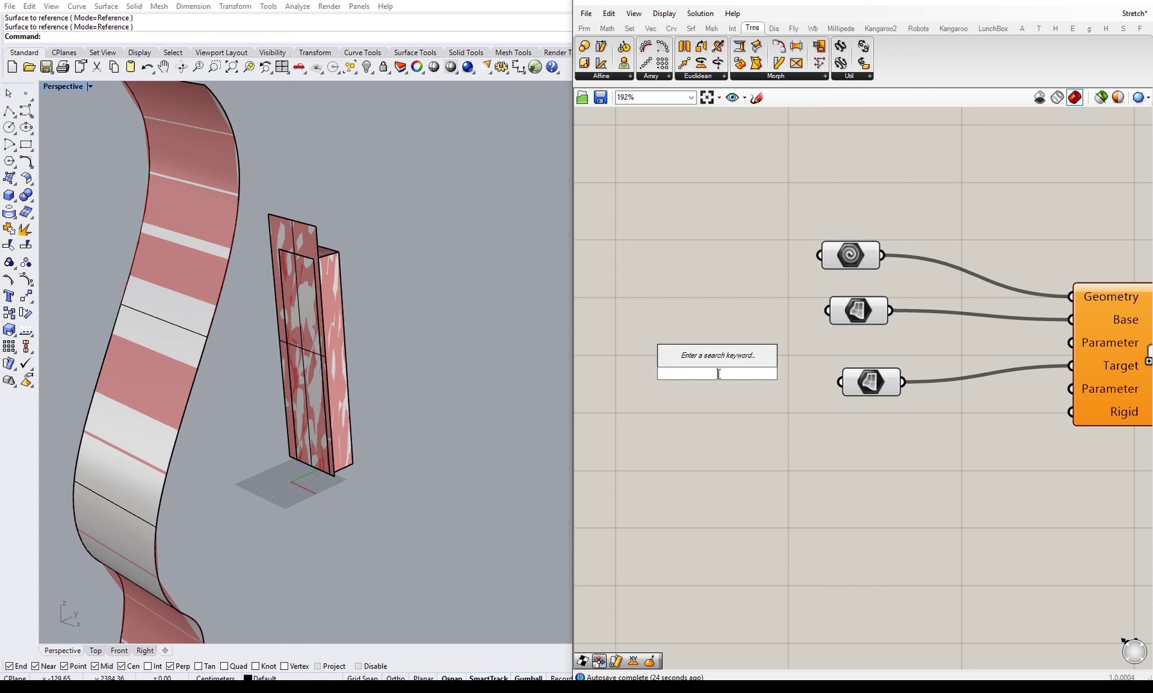
type("md")
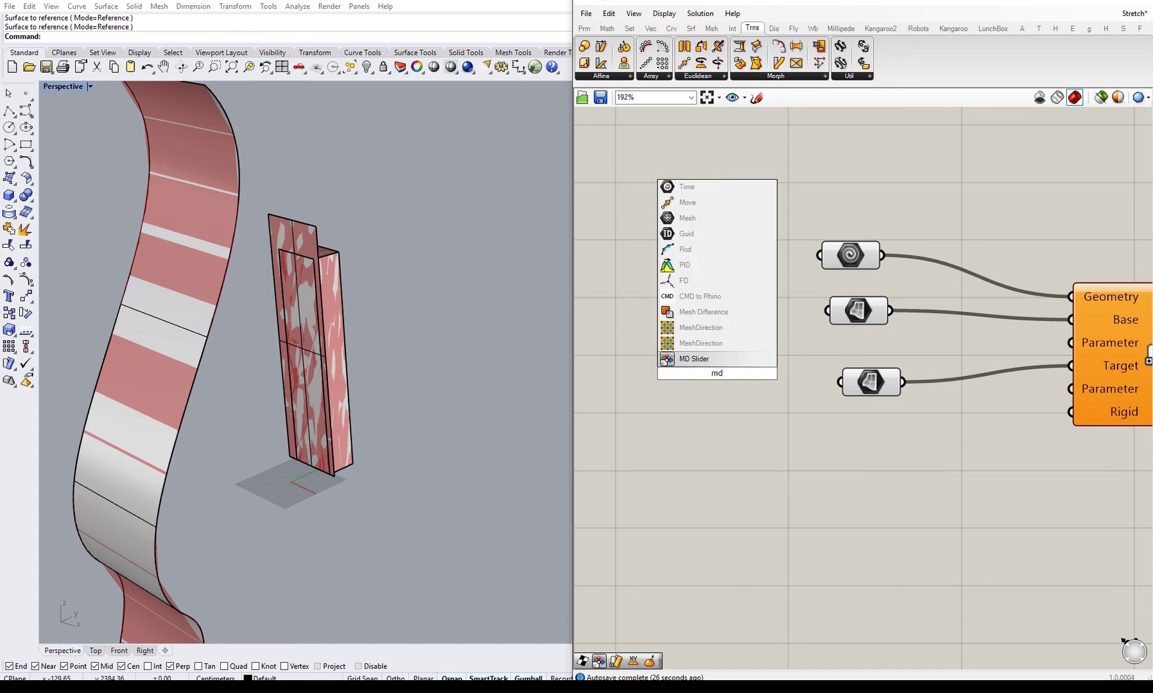
key("Return")
scroll(729, 337, "down", 2)
left_click(758, 377)
left_click_drag(801, 365, 1012, 363)
- Copy the MD Slider and wire the copy to the second Parameter input
left_click(851, 467)
left_click(787, 401)
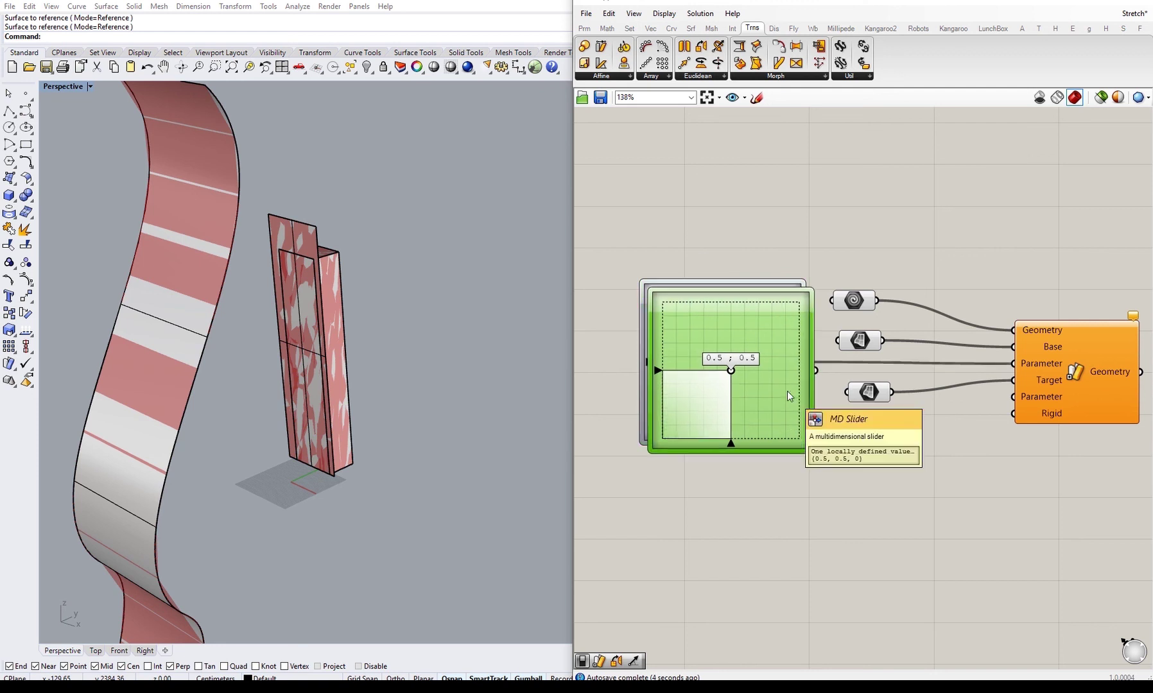
left_click_drag(787, 391, 781, 577, "alt")
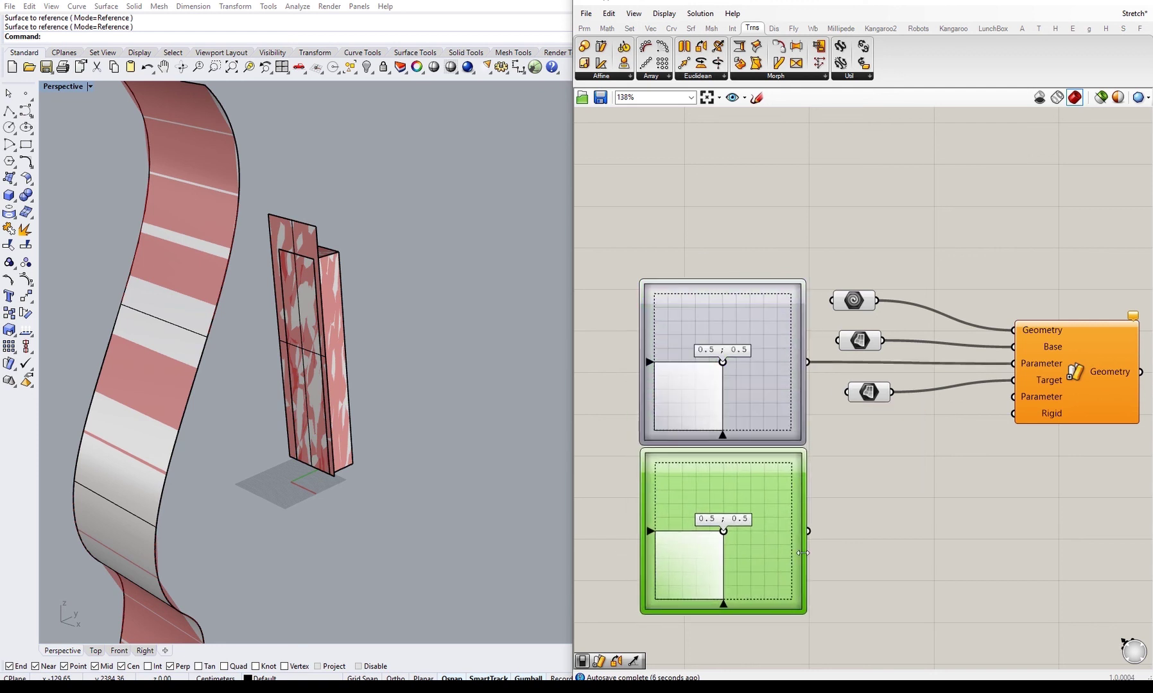
left_click_drag(809, 531, 1023, 400)
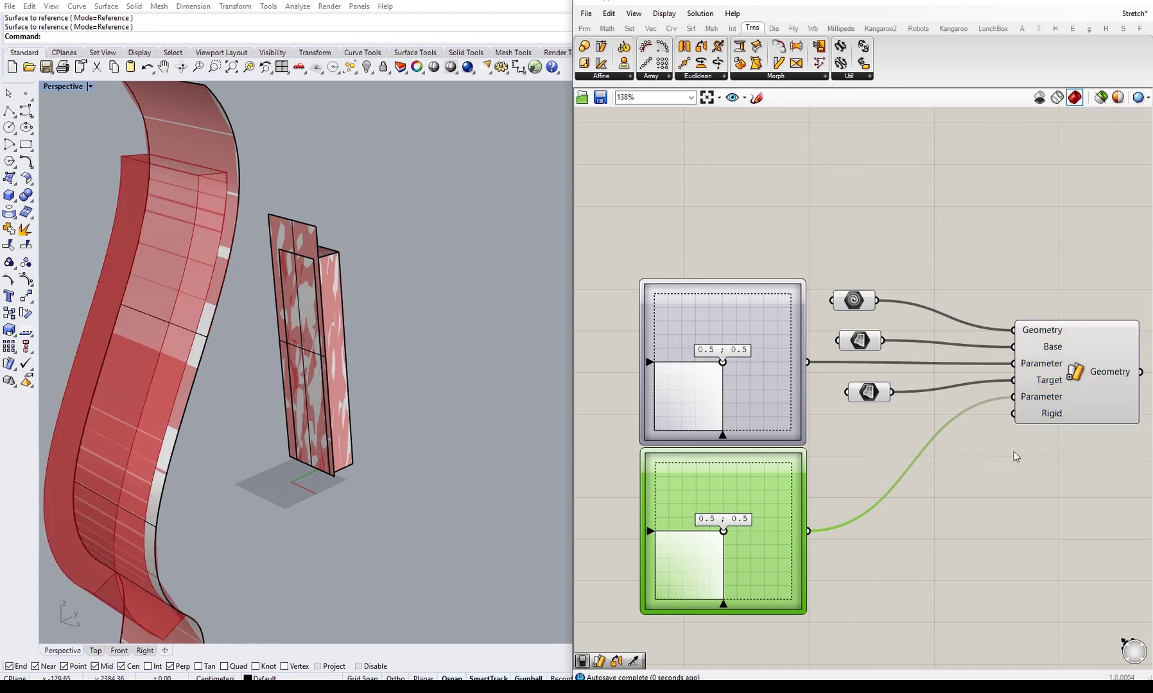
left_click(987, 507)
- Orbit the model around the ribbon to inspect the morphed box
right_click_drag(314, 431, 312, 455)
left_click(312, 455)
right_click_drag(443, 456, 303, 449)
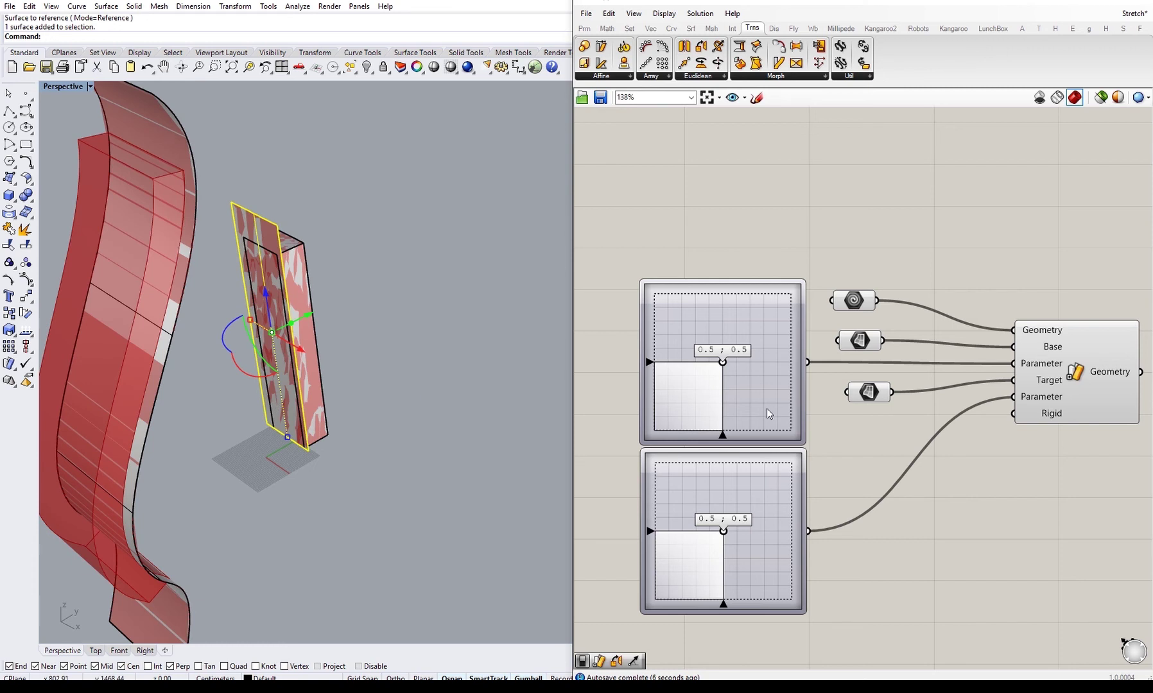
right_click_drag(768, 413, 692, 414)
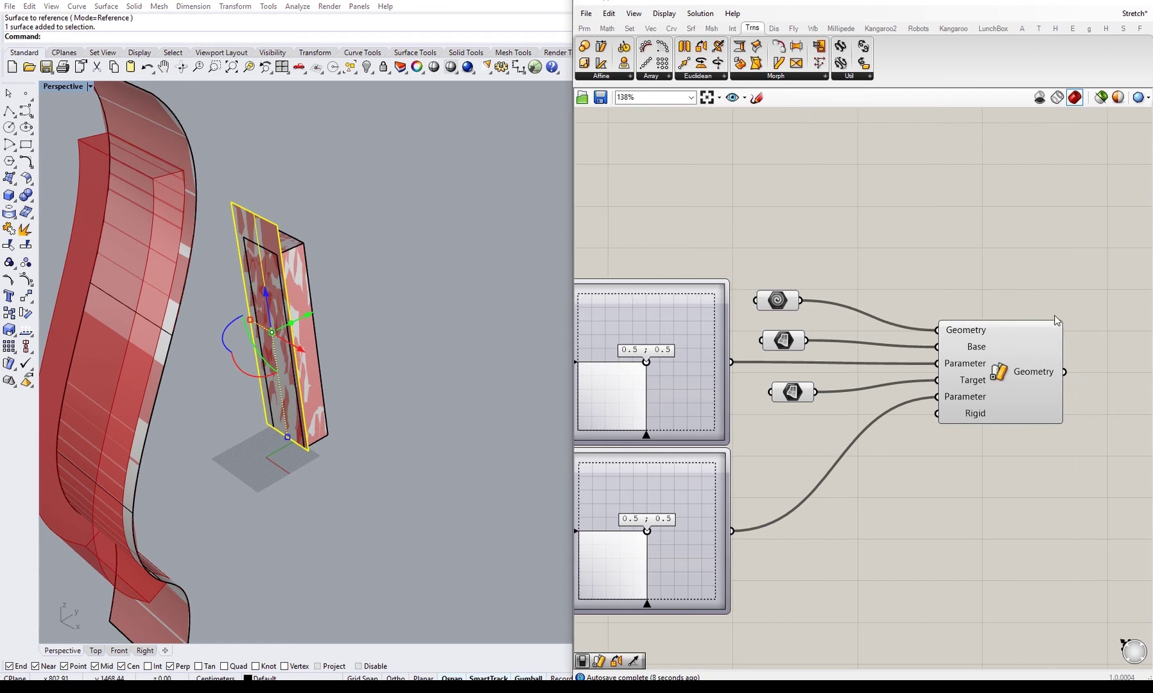
right_click_drag(238, 401, 288, 414)
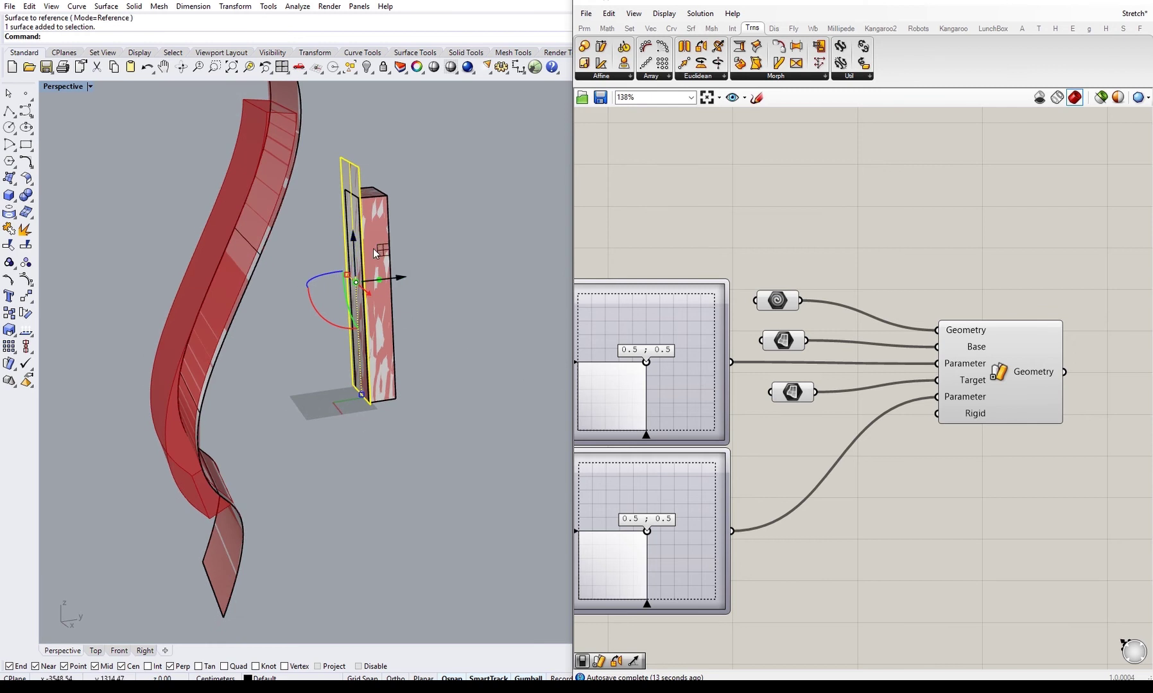
right_click_drag(405, 285, 411, 326)
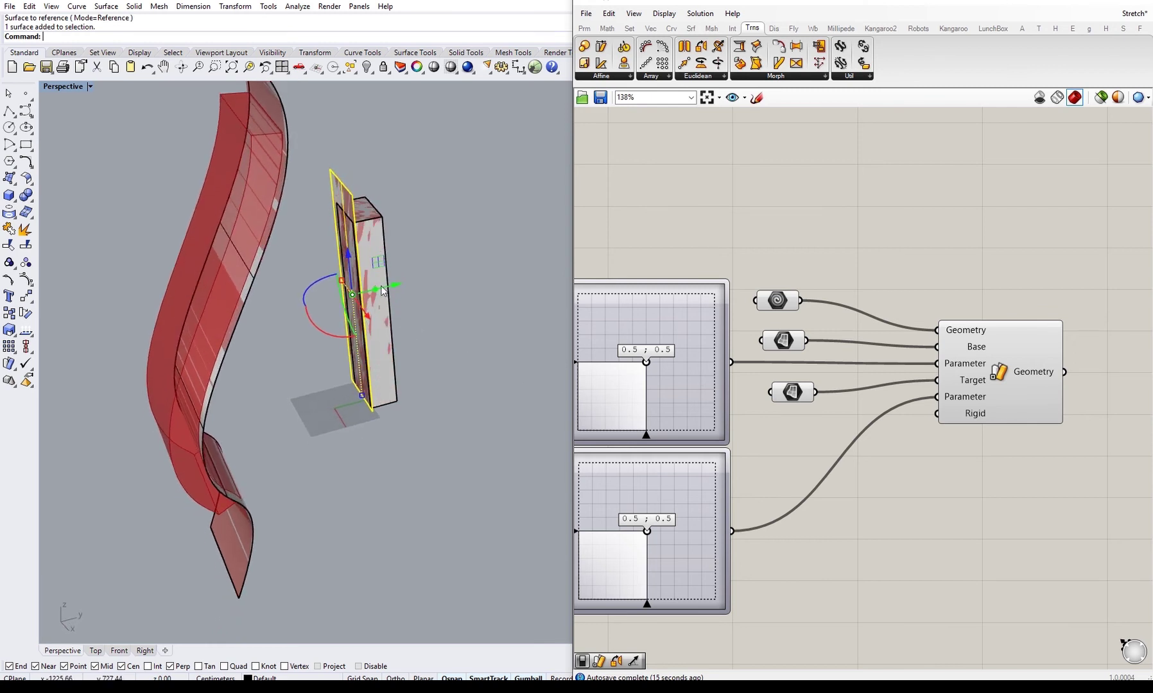
right_click_drag(221, 400, 353, 390)
- Rotate the flat base surface with the gumball arc to reorient the morph
scroll(298, 380, "down", 5)
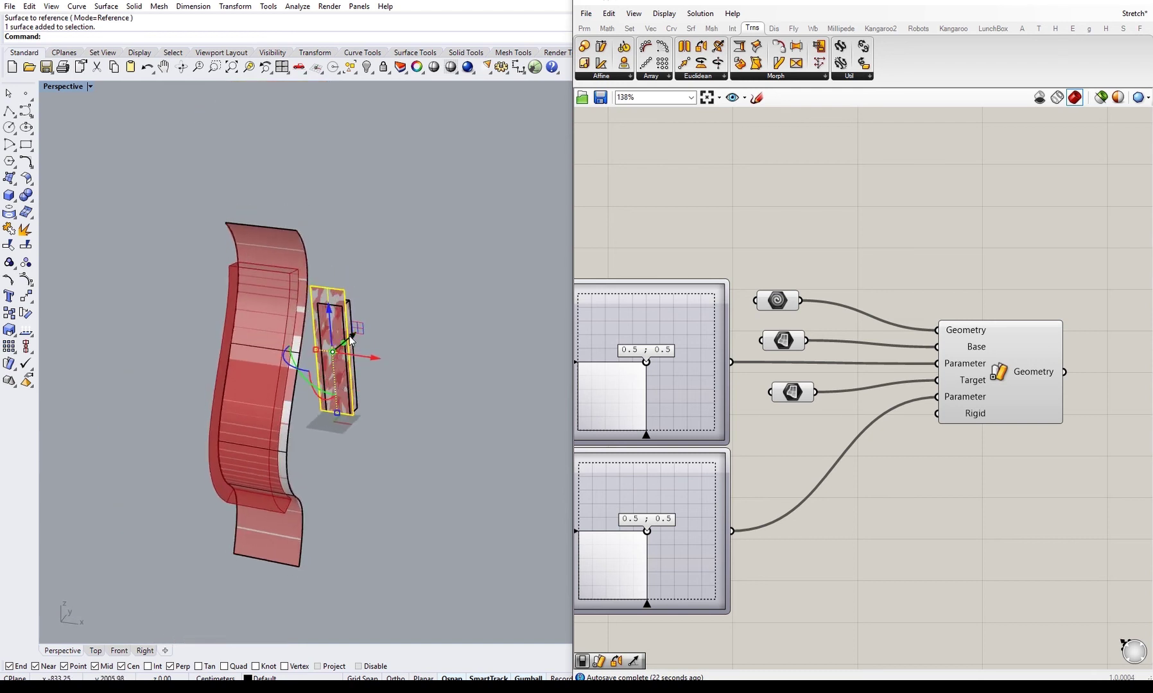
scroll(352, 340, "up", 2)
right_click_drag(351, 341, 315, 379)
left_click_drag(288, 366, 399, 339)
left_click(422, 418)
- Orbit and zoom around the ribbon to inspect the updated morph from several angles
right_click_drag(422, 421, 446, 219)
scroll(379, 353, "up", 3)
right_click_drag(380, 353, 373, 418)
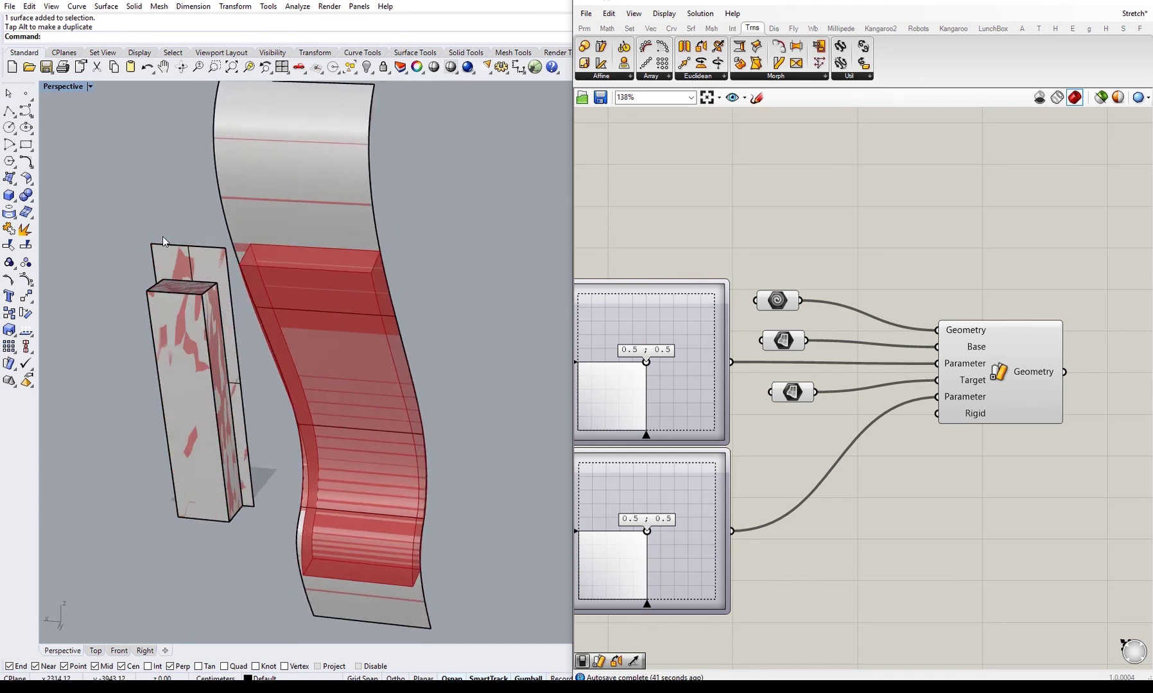
right_click_drag(239, 502, 168, 436)
right_click_drag(219, 363, 230, 421)
right_click_drag(285, 289, 469, 315)
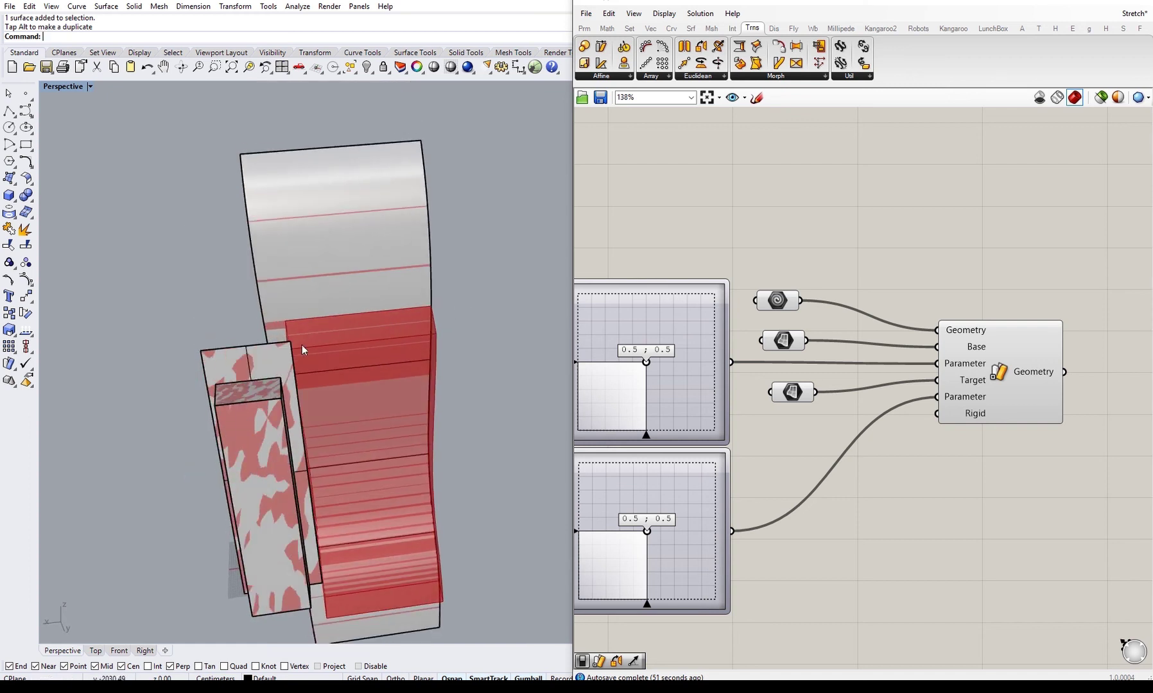
right_click_drag(357, 355, 323, 375)
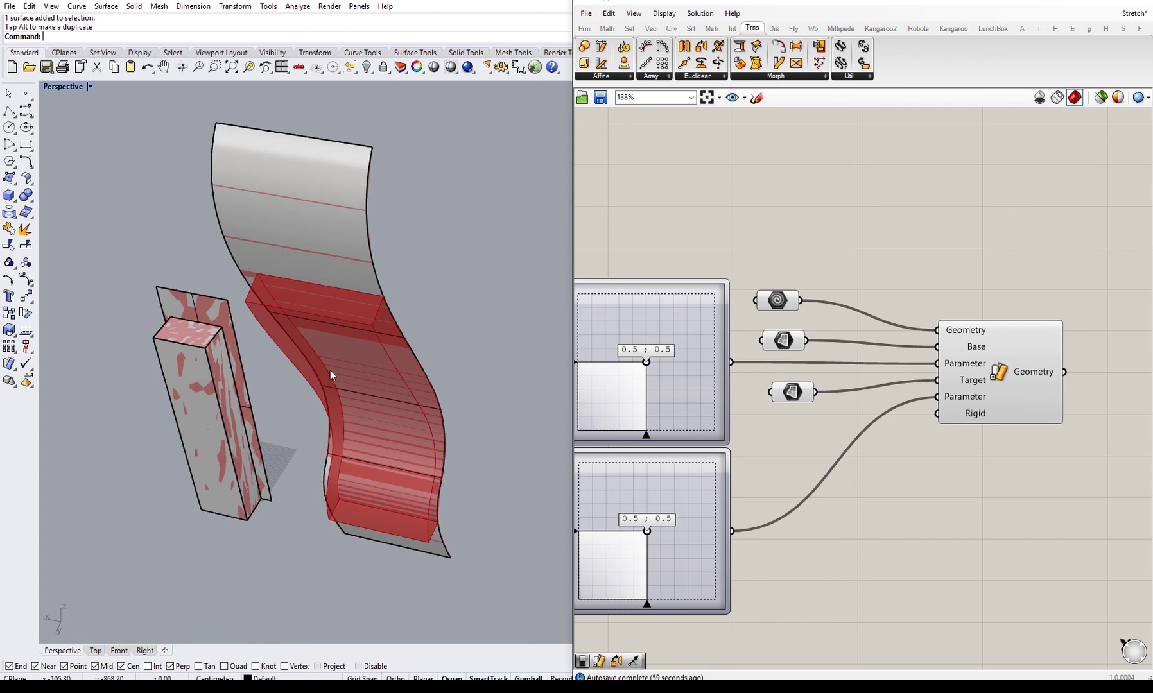
left_click(203, 308)
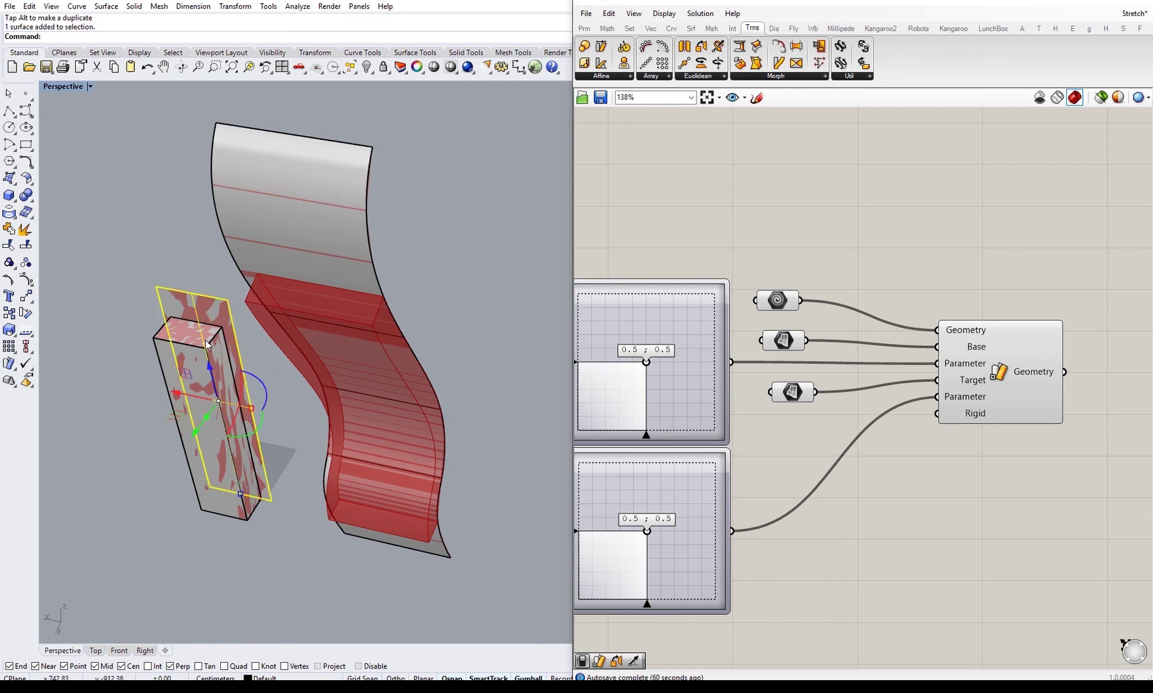
left_click_drag(230, 426, 274, 401)
mouse_move(247, 525)
right_mouse_down()
mouse_move(291, 507)
mouse_move(314, 476)
right_mouse_up()
scroll(303, 480, "down", 3)
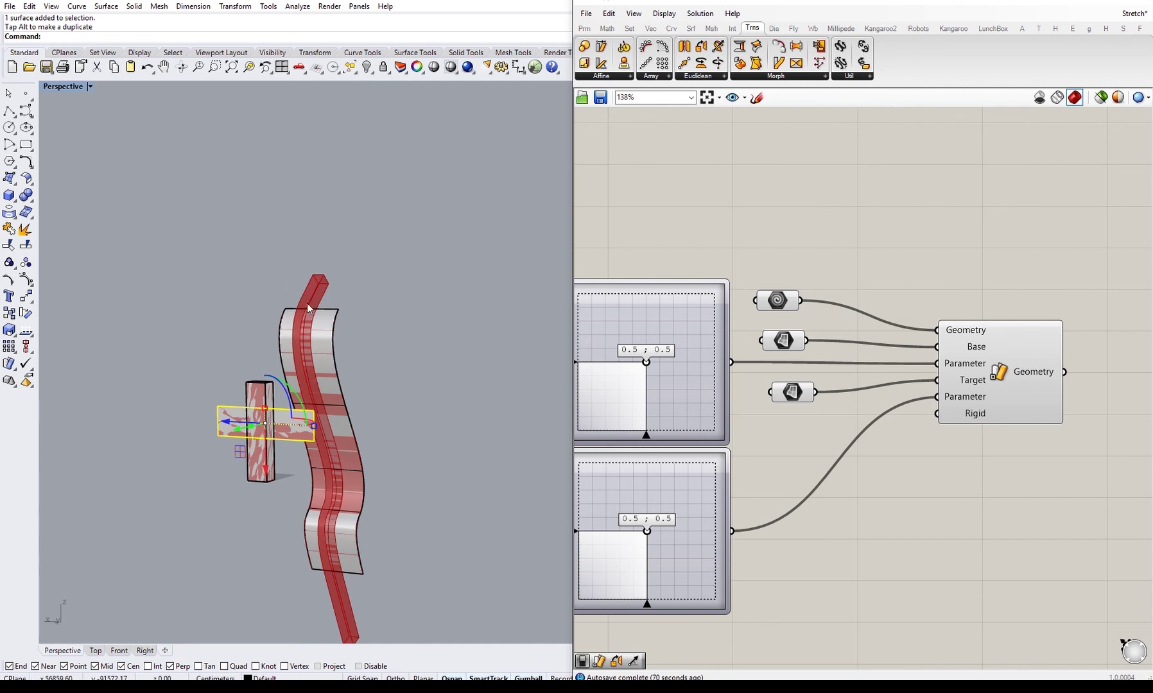
scroll(281, 394, "up", 3)
left_click_drag(346, 460, 242, 355)
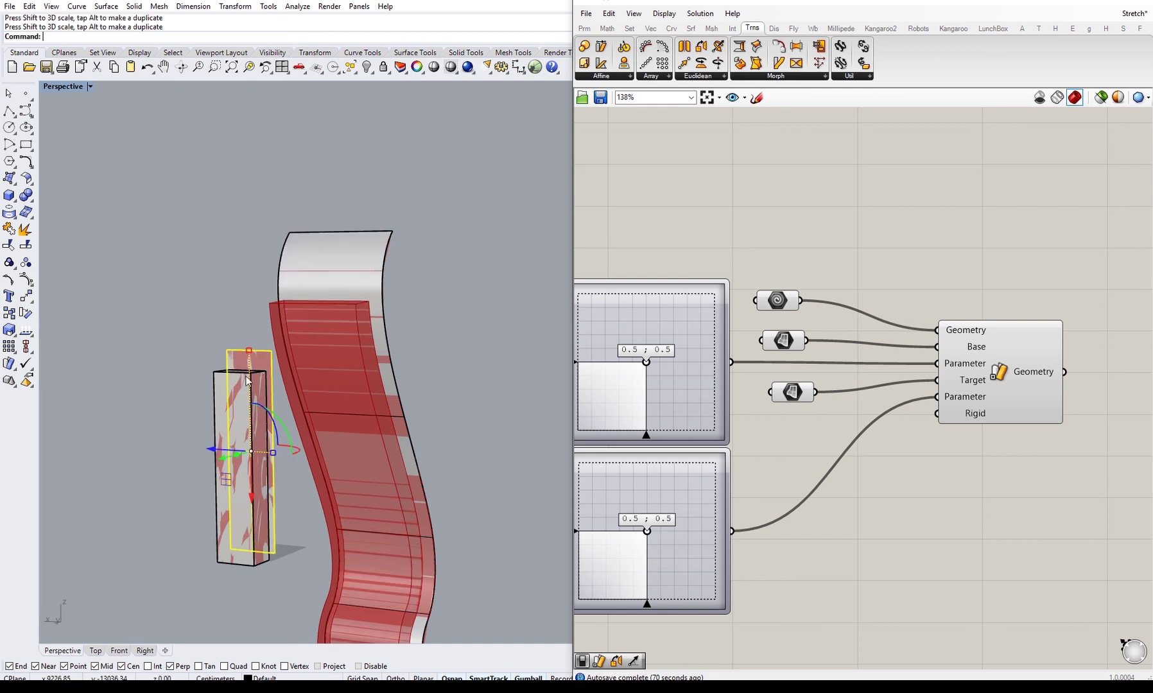
left_click_drag(251, 487, 259, 522)
left_click_drag(301, 486, 170, 424)
left_click_drag(288, 482, 226, 459)
right_click_drag(227, 458, 315, 391)
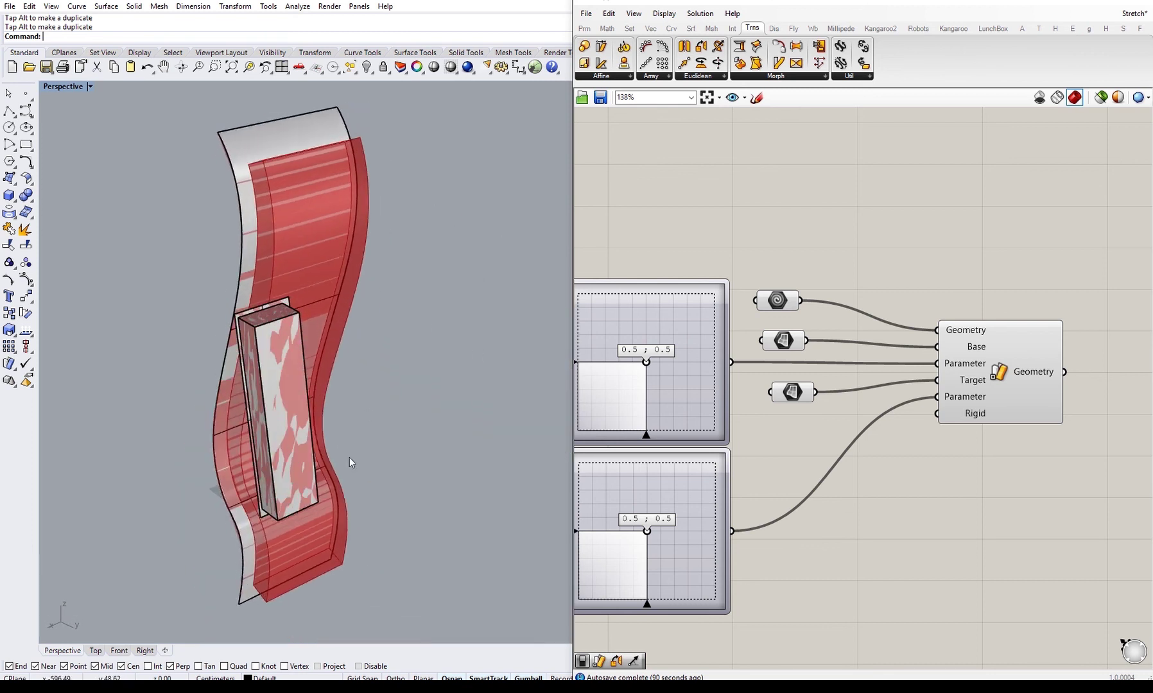
mouse_move(349, 456)
right_mouse_down()
mouse_move(352, 432)
mouse_move(280, 478)
mouse_move(271, 441)
mouse_move(382, 396)
mouse_move(319, 442)
mouse_move(332, 456)
right_mouse_up()
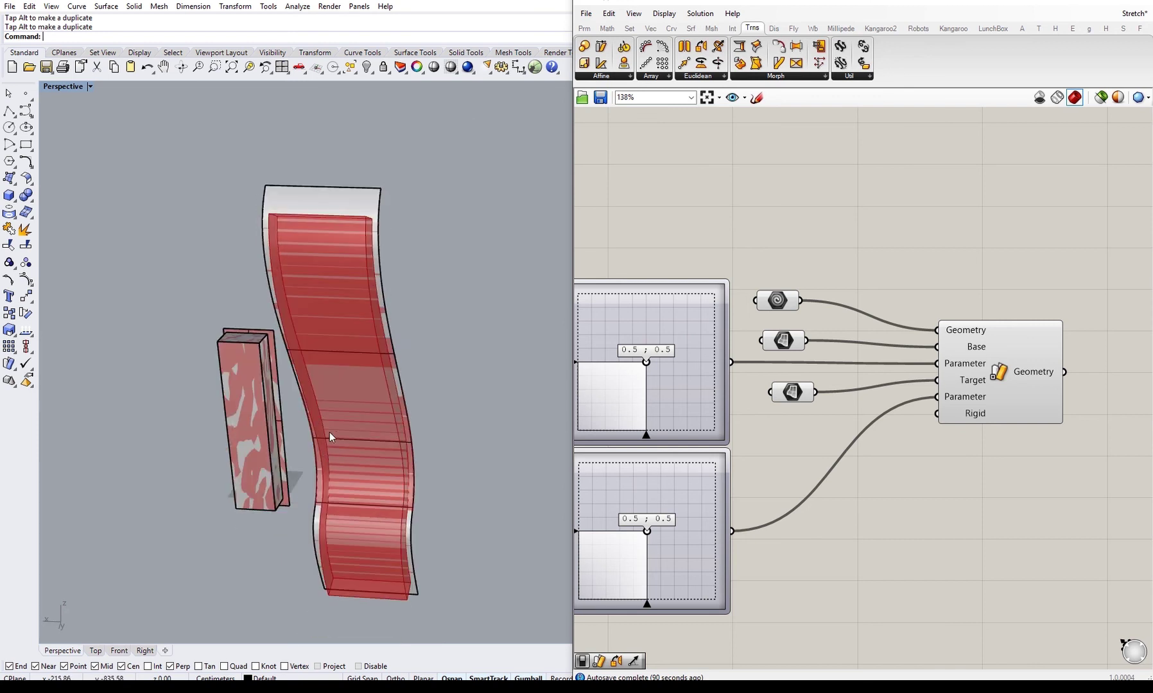
right_click_drag(267, 384, 341, 393)
right_click_drag(796, 447, 856, 410)
right_click_drag(345, 449, 297, 478)
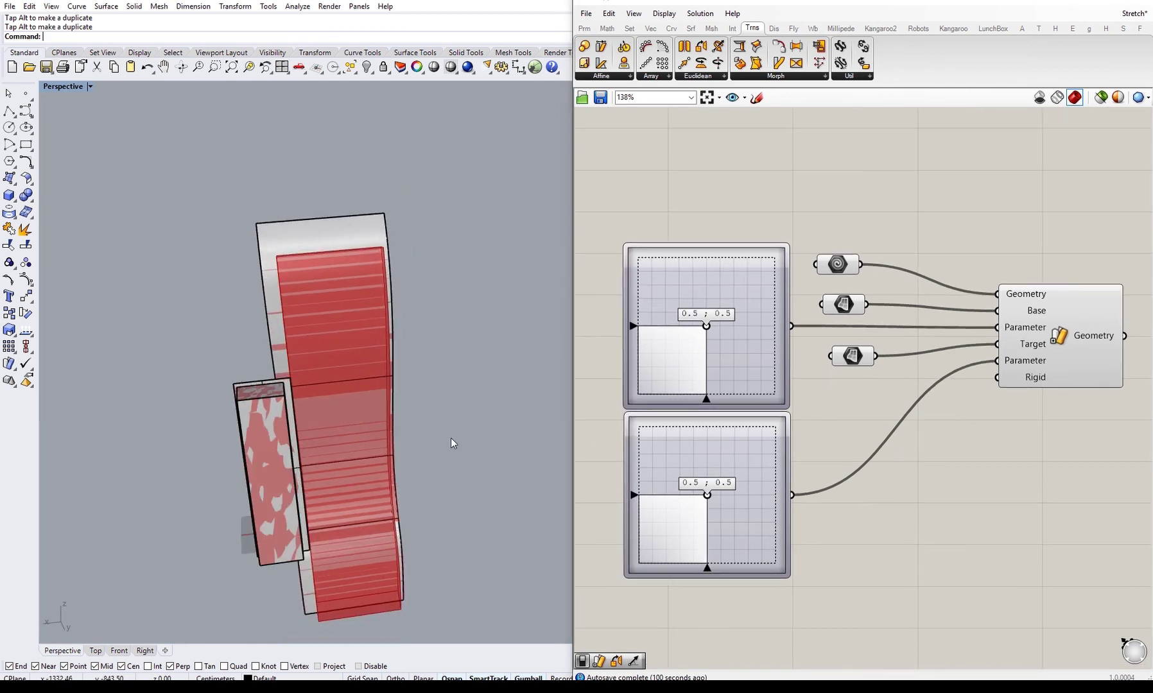
right_click_drag(451, 437, 345, 390)
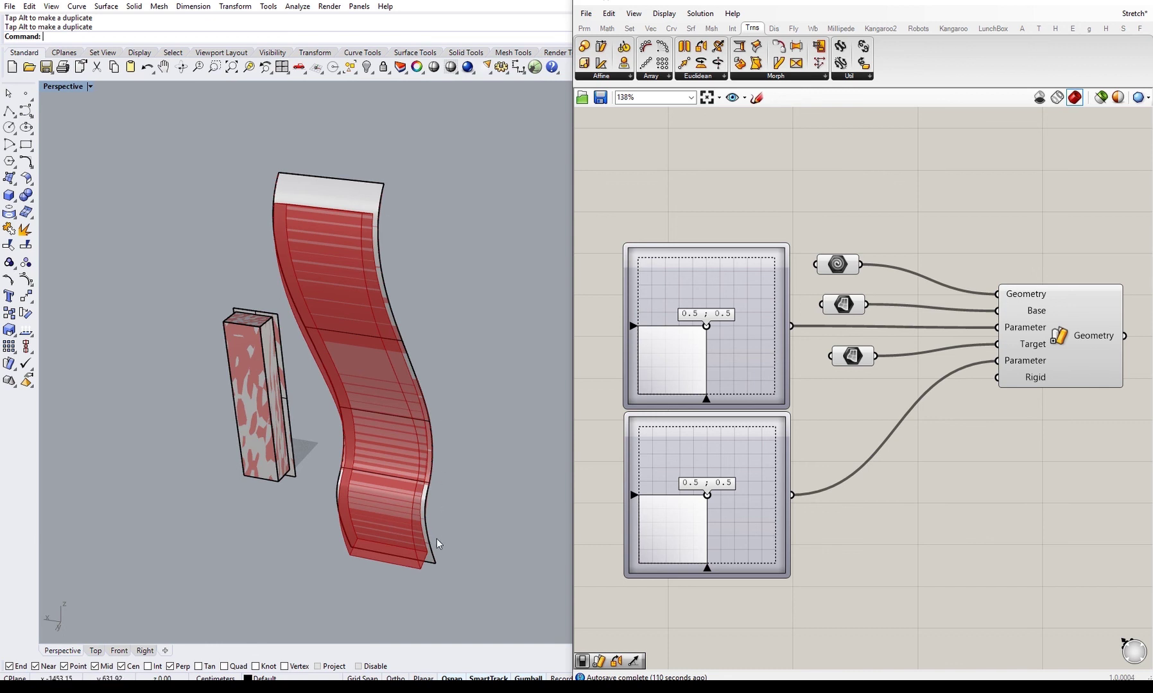
- Select the box and raise it with the gumball Z arrow
right_click_drag(437, 538, 363, 481)
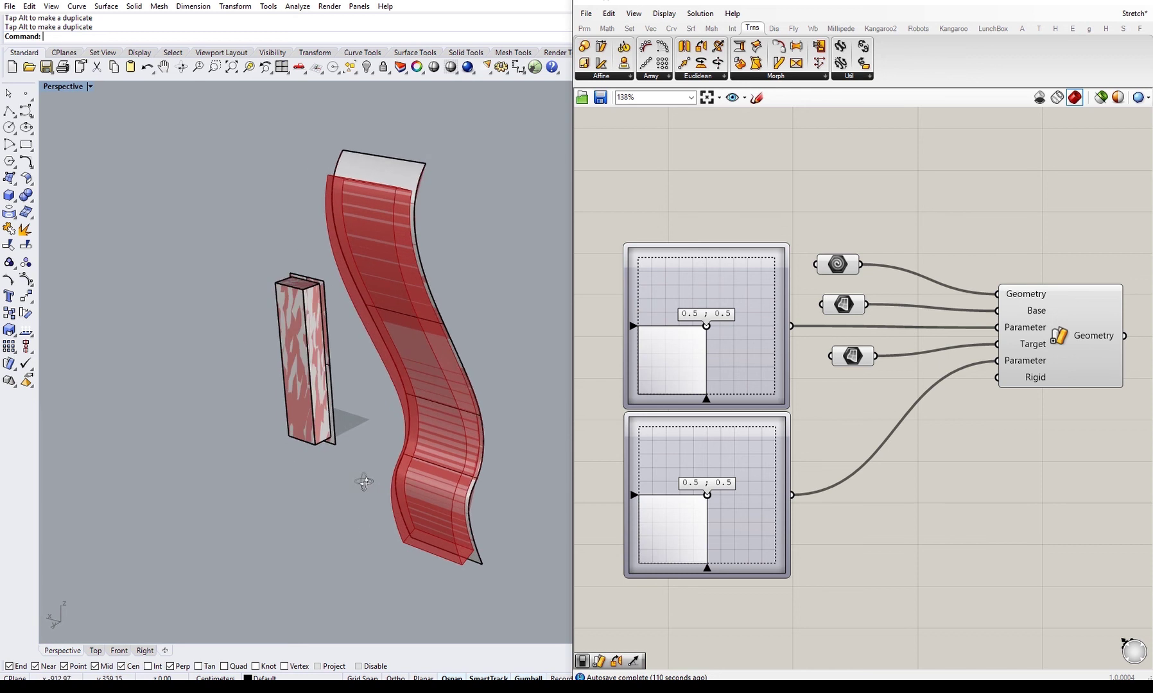
left_click(319, 387)
mouse_move(306, 337)
left_mouse_down()
mouse_move(300, 316)
mouse_move(302, 343)
left_mouse_up()
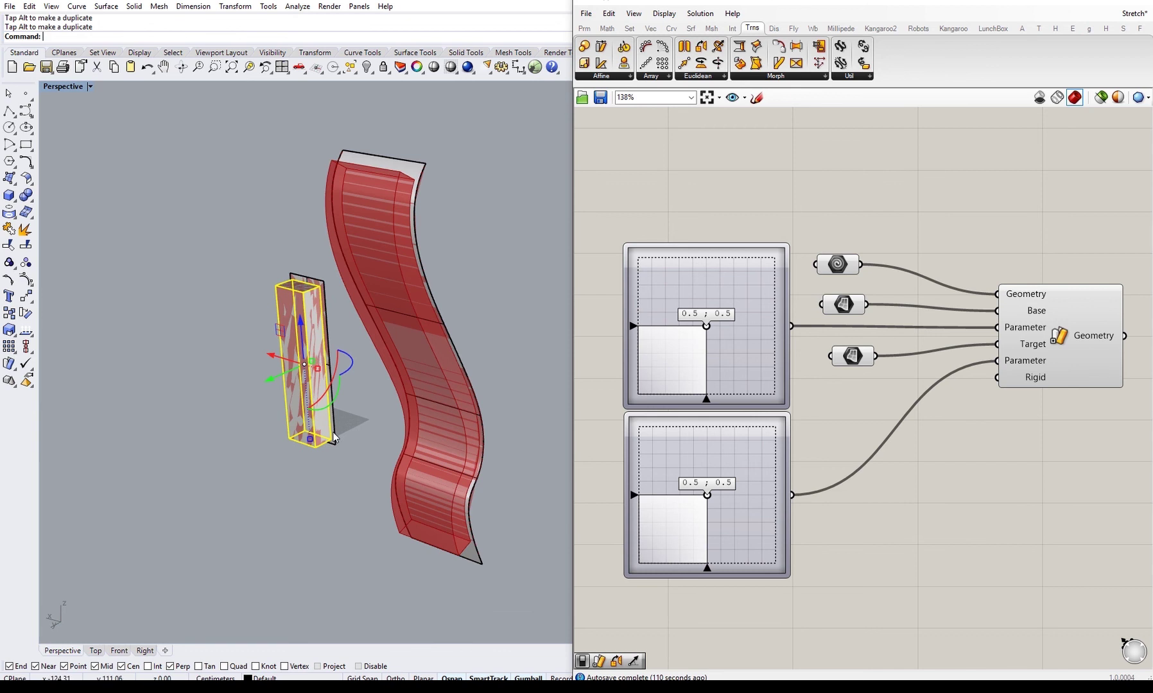
left_click(329, 398)
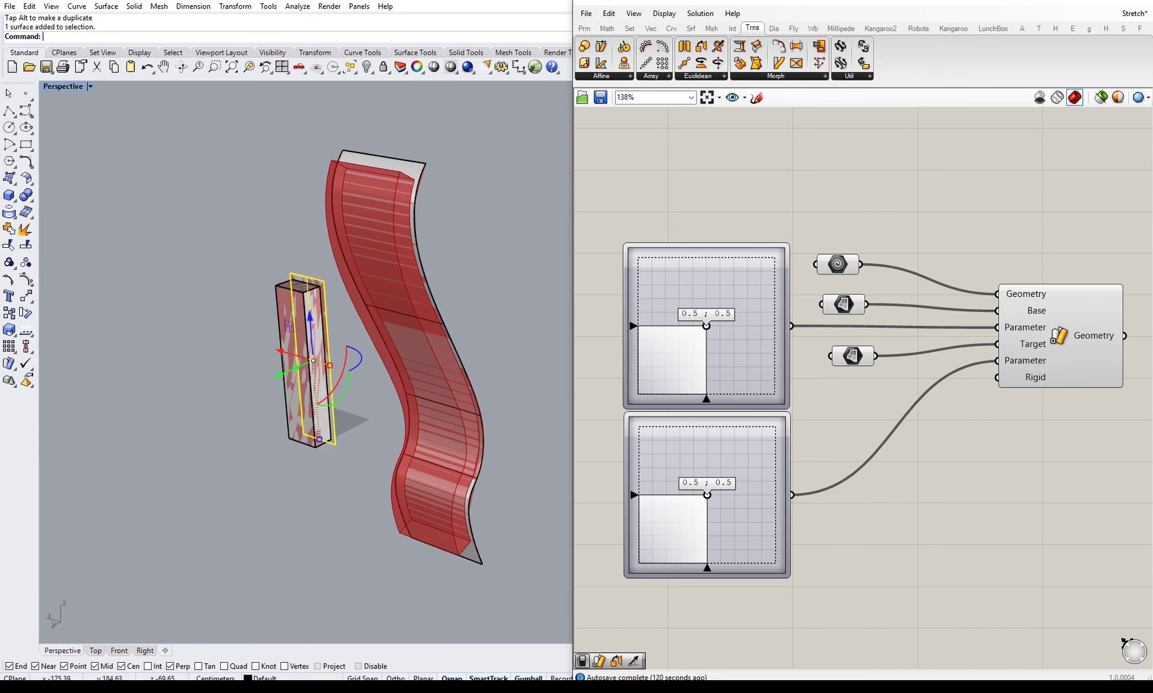
left_click(414, 183)
left_click(288, 315)
mouse_move(298, 330)
left_mouse_down()
mouse_move(298, 307)
mouse_move(307, 364)
mouse_move(303, 320)
left_mouse_up()
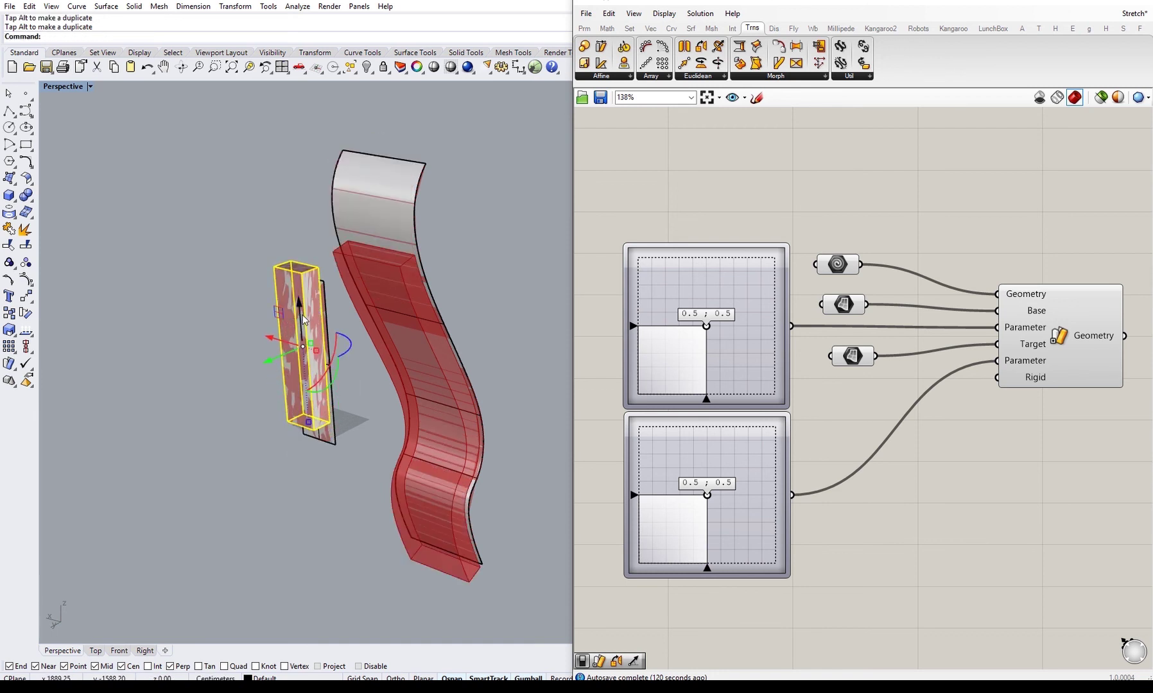
- Rotate the base surface about 90 degrees, then raise it with the box
left_click(325, 308, "shift")
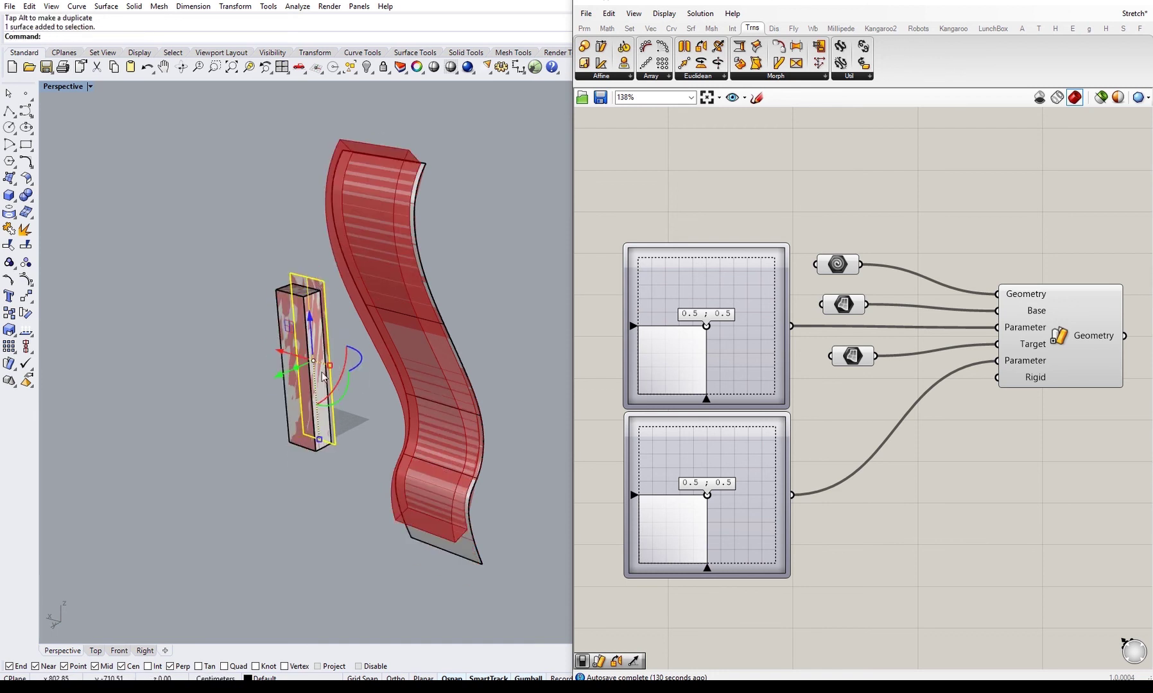
left_click_drag(341, 393, 283, 255)
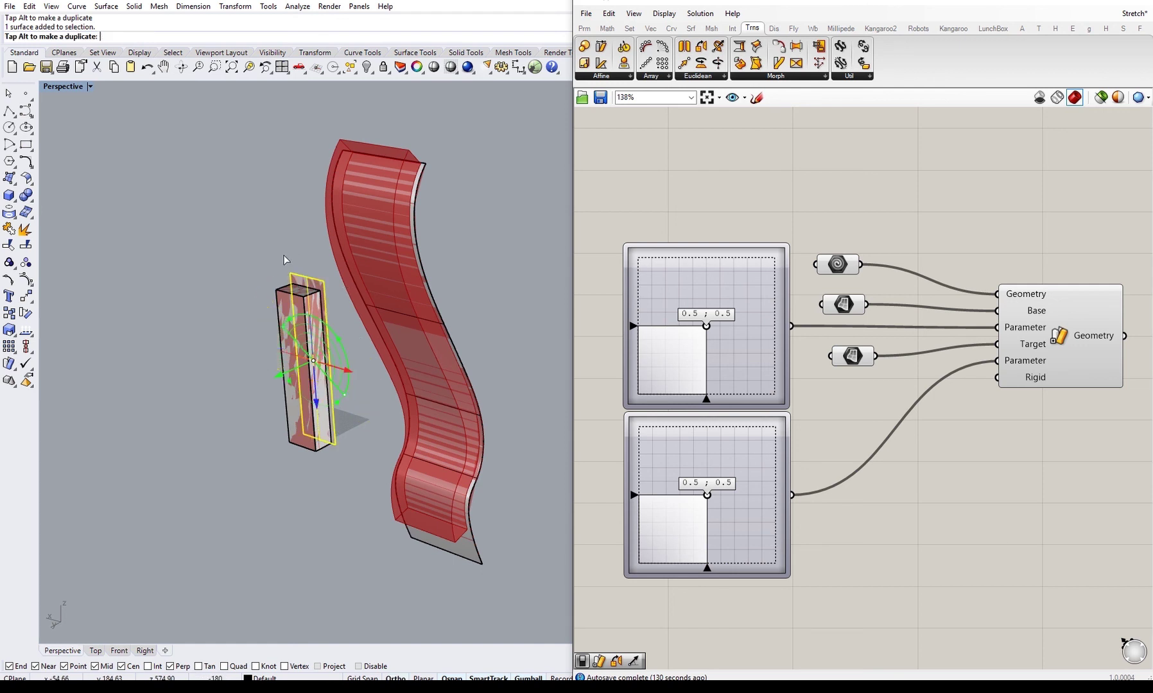
left_click(285, 360, "shift")
mouse_move(301, 342)
left_mouse_down()
mouse_move(299, 291)
mouse_move(301, 369)
mouse_move(301, 330)
mouse_move(267, 360)
mouse_move(292, 369)
mouse_move(275, 363)
mouse_move(290, 339)
left_mouse_up()
left_click(285, 313)
left_click(286, 308)
- Place a Boolean Toggle, left at False, and wire it into Sporph's Rigid input
left_click(218, 395)
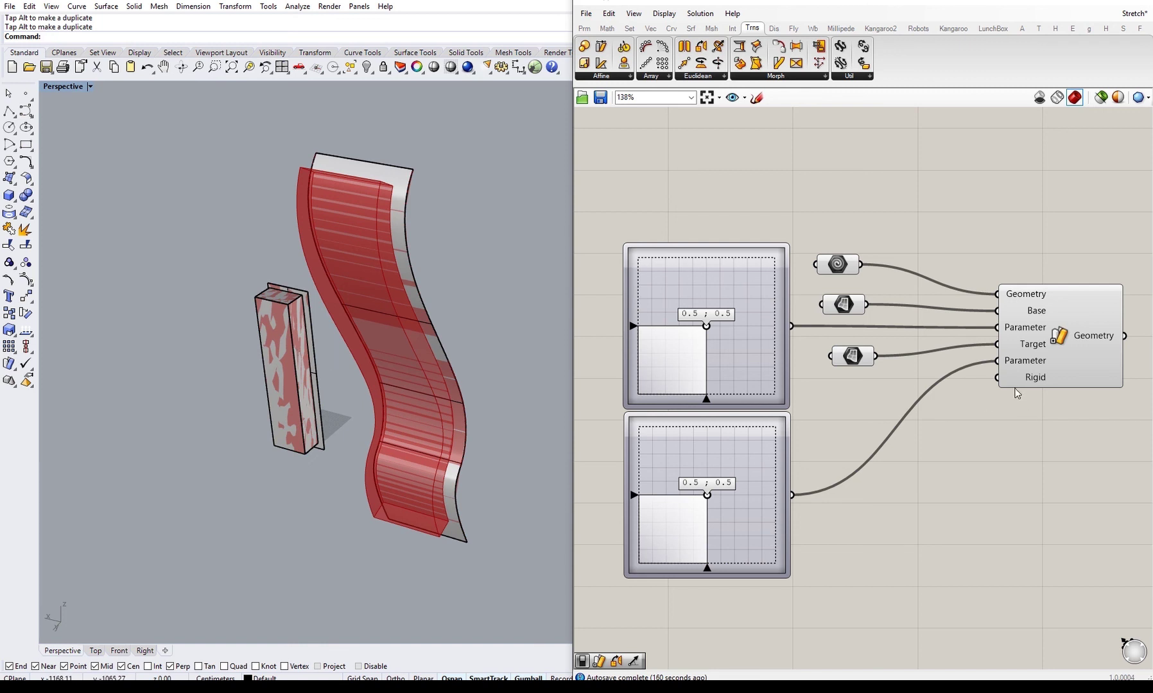
right_click_drag(1016, 389, 1032, 347)
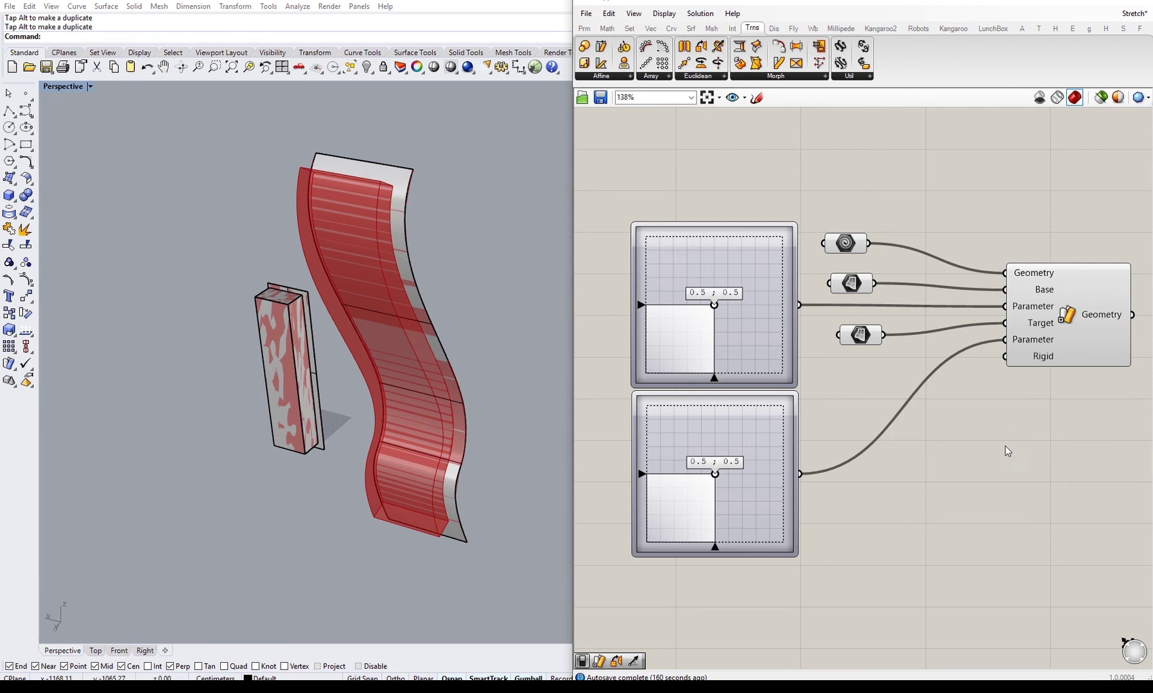
double_click(933, 453)
type("toggle")
key("Return")
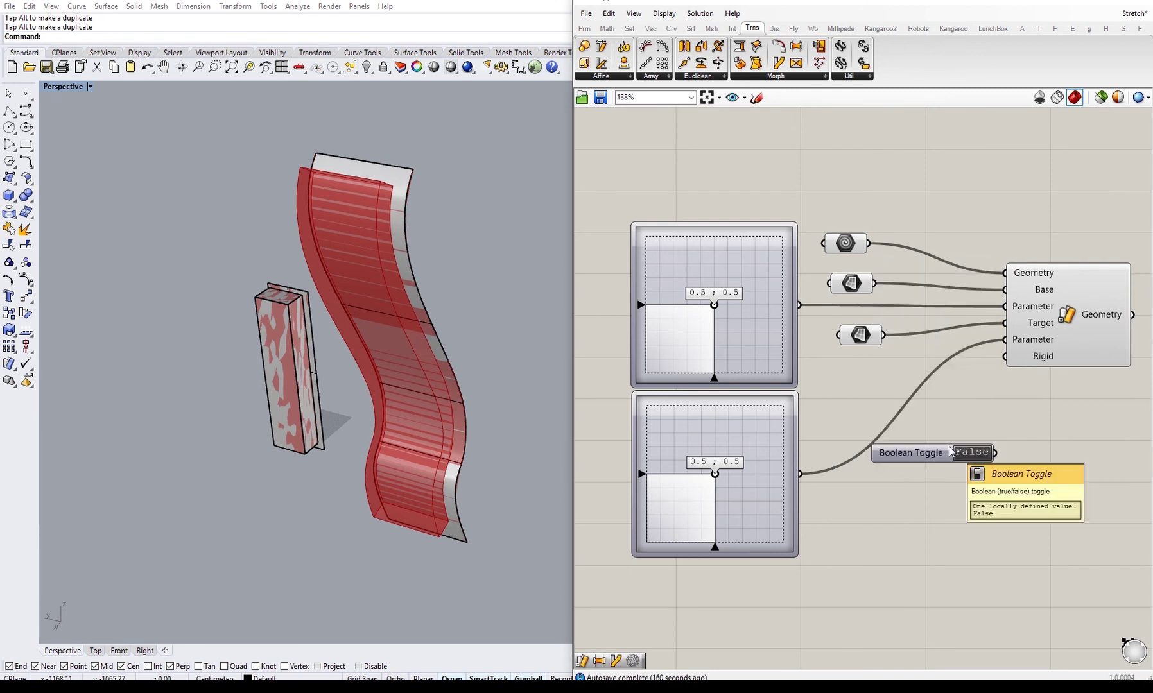
left_click_drag(1003, 449, 1002, 451)
mouse_move(1038, 360)
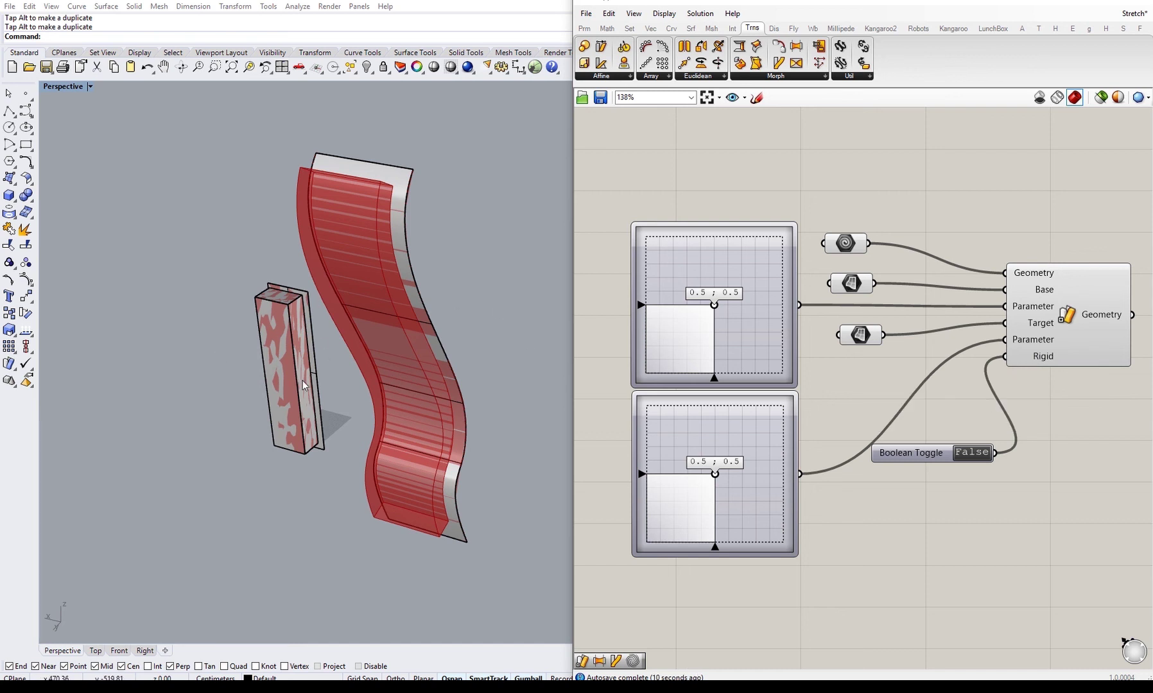
right_click_drag(303, 380, 275, 366)
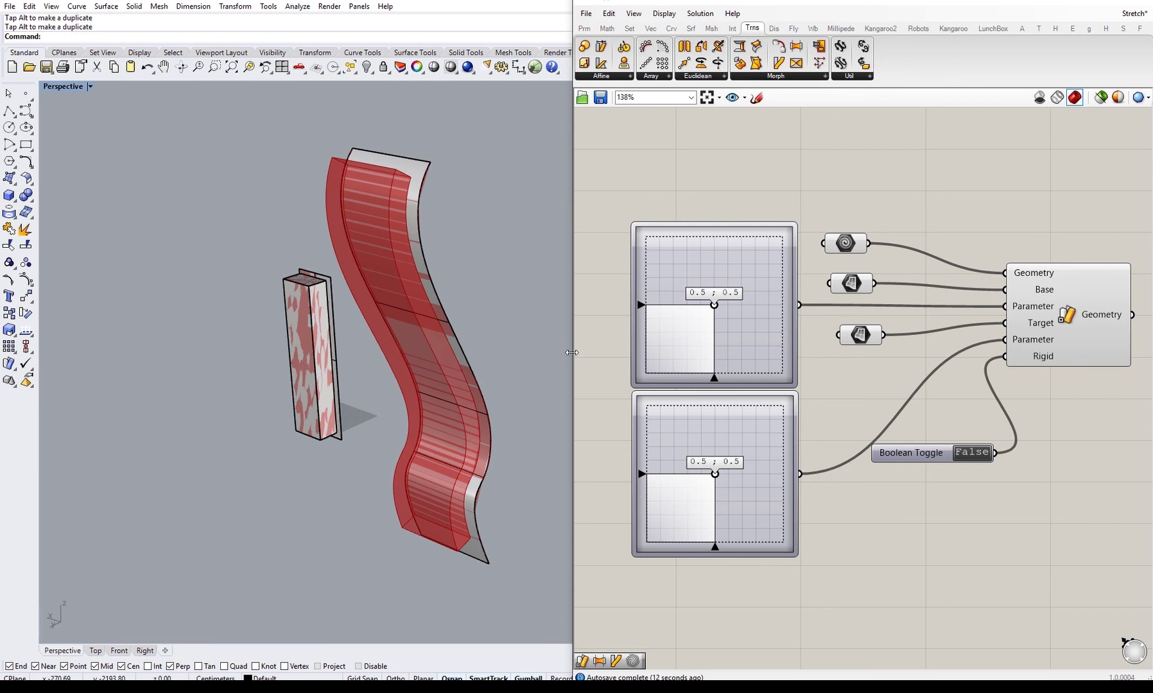
right_click_drag(365, 359, 291, 391)
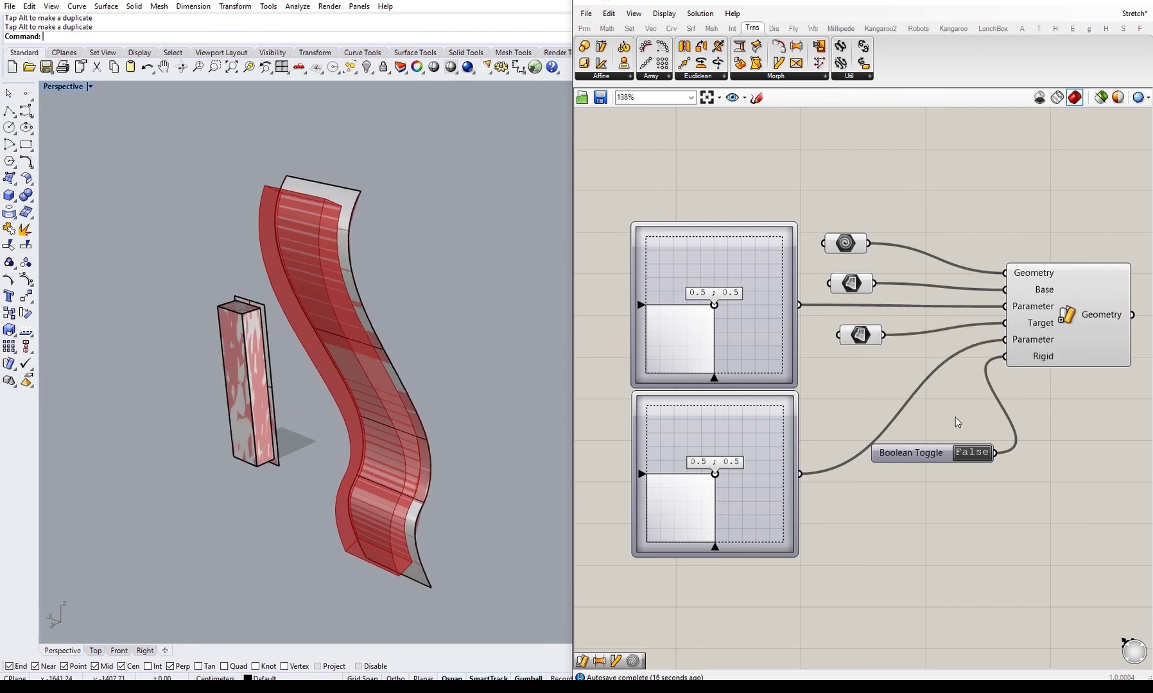
- Switch the Rigid toggle to True and orbit to inspect the unbent morphed box
left_click(977, 454)
right_click_drag(341, 409, 371, 423)
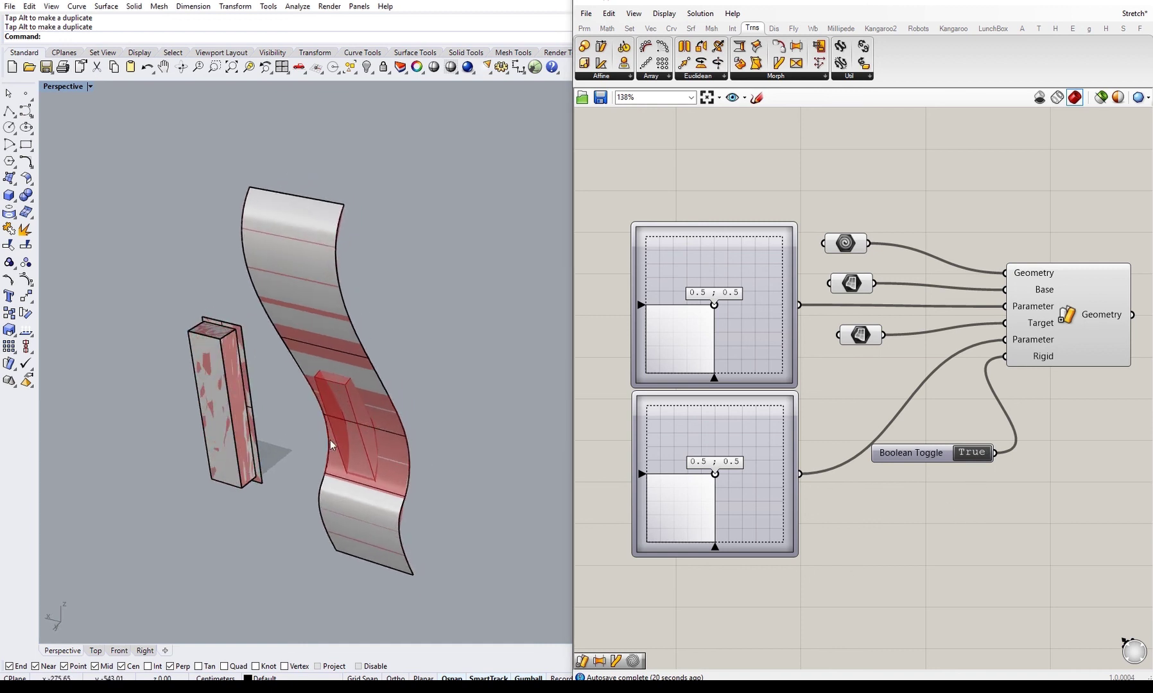
mouse_move(300, 444)
right_mouse_down()
mouse_move(331, 474)
mouse_move(329, 334)
mouse_move(301, 471)
mouse_move(335, 372)
right_mouse_up()
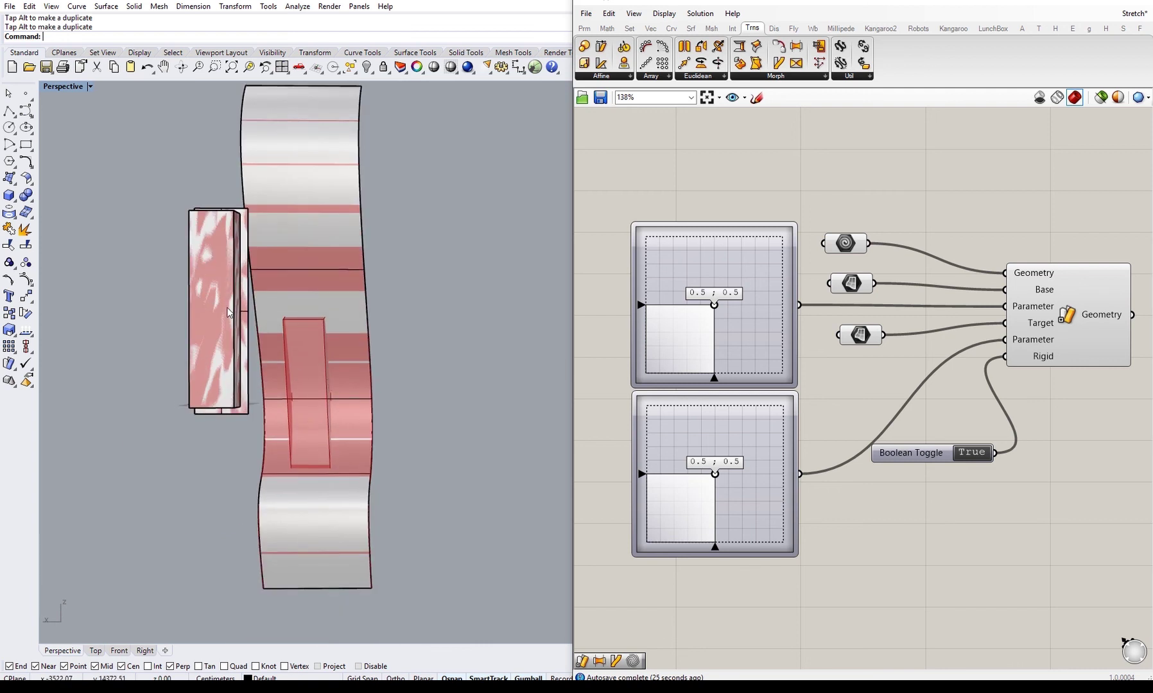
right_click_drag(230, 313, 220, 385)
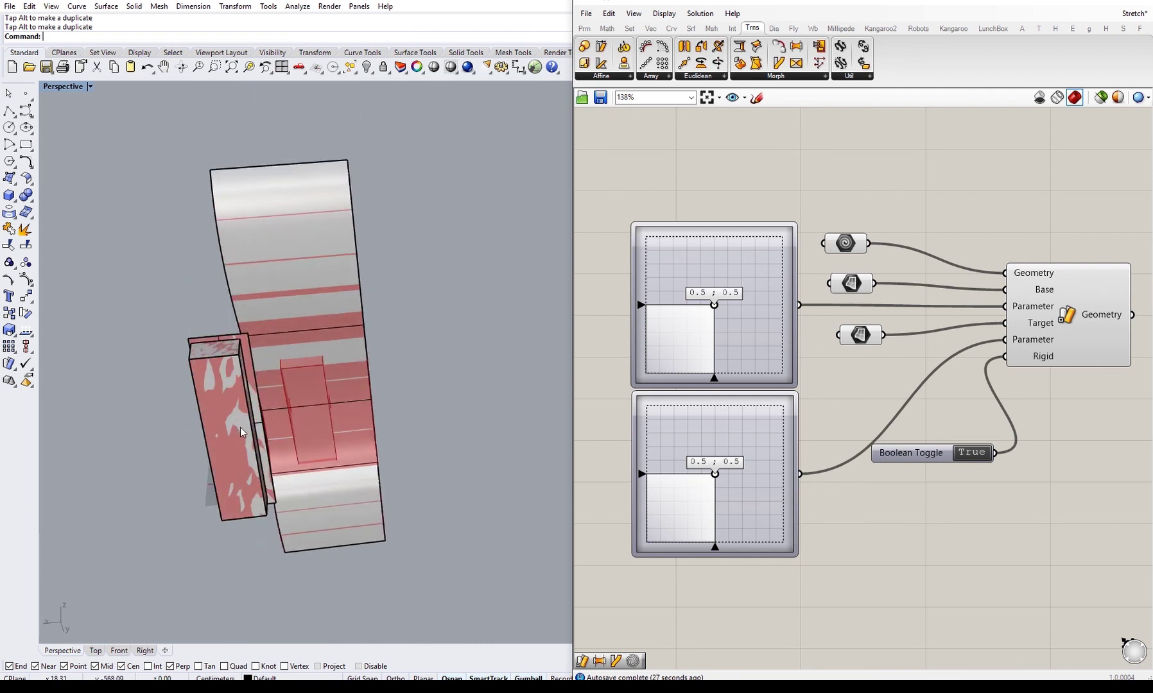
right_click_drag(230, 338, 216, 367)
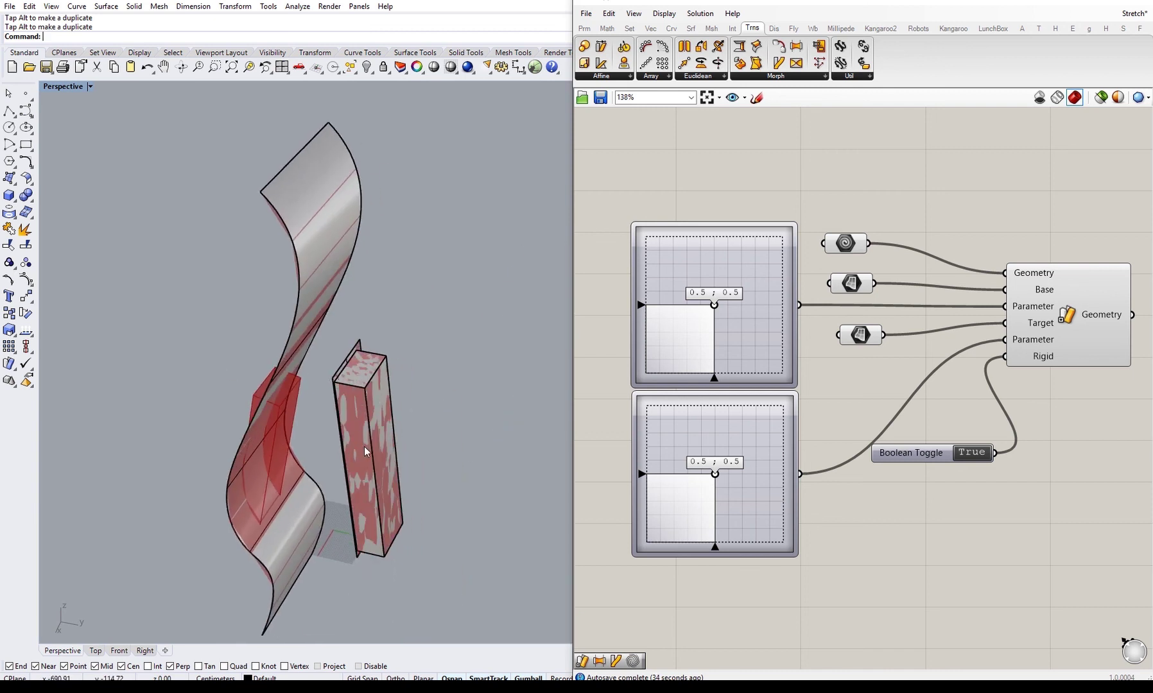
right_click_drag(364, 446, 344, 366)
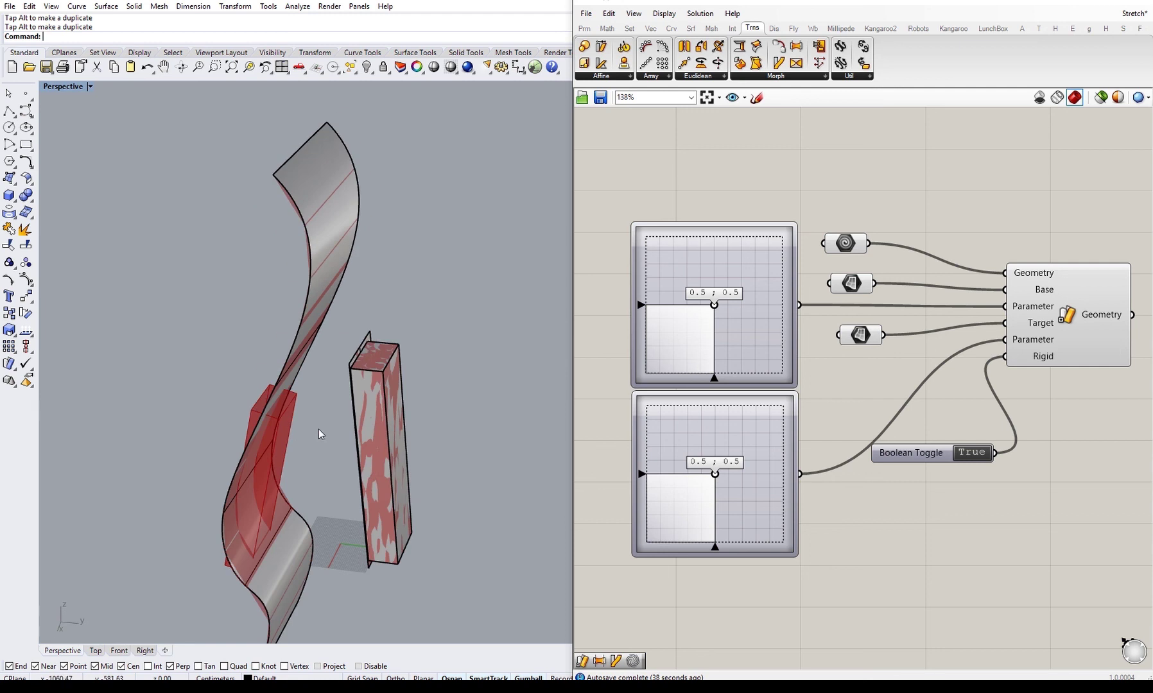
mouse_move(317, 429)
right_mouse_down()
mouse_move(293, 441)
mouse_move(305, 428)
right_mouse_up()
- Move the source box up and down along Z with the gumball to test the rigid morph
left_click(354, 349)
right_click_drag(355, 309, 354, 287)
left_click_drag(354, 287, 350, 254)
right_click_drag(350, 253, 417, 312)
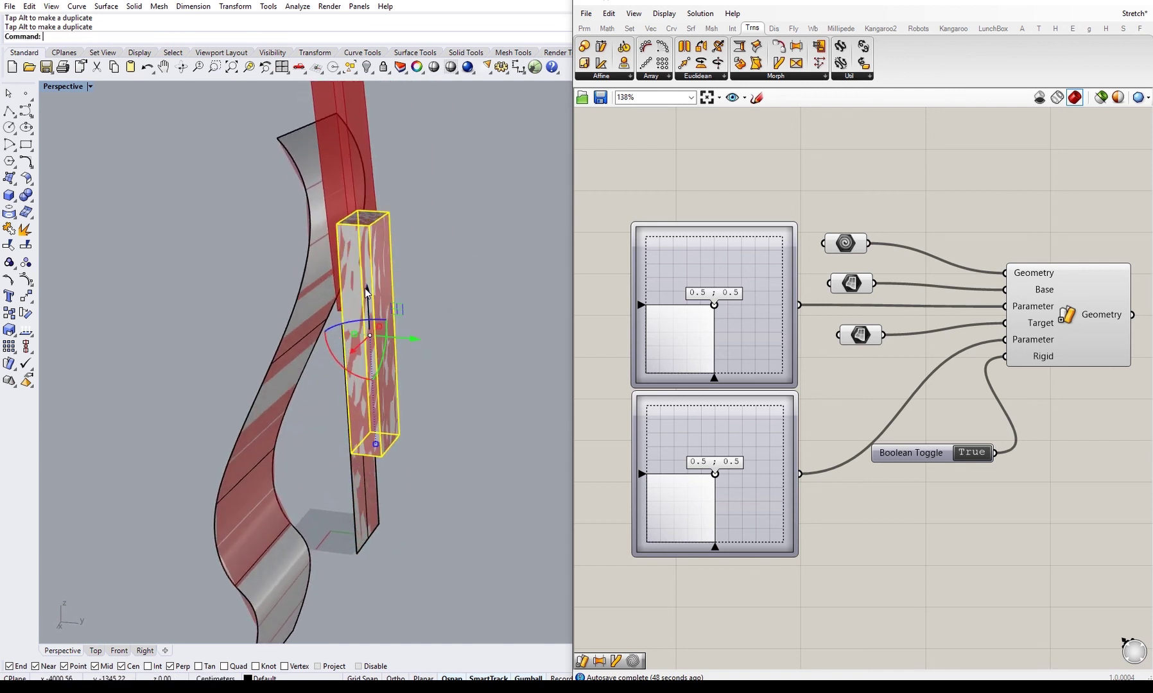
left_click_drag(365, 289, 377, 471)
scroll(353, 436, "down", 5)
left_click_drag(342, 410, 340, 366)
- Set the Rigid toggle back to False and view the box bending along the wavy ribbon
left_click(383, 383)
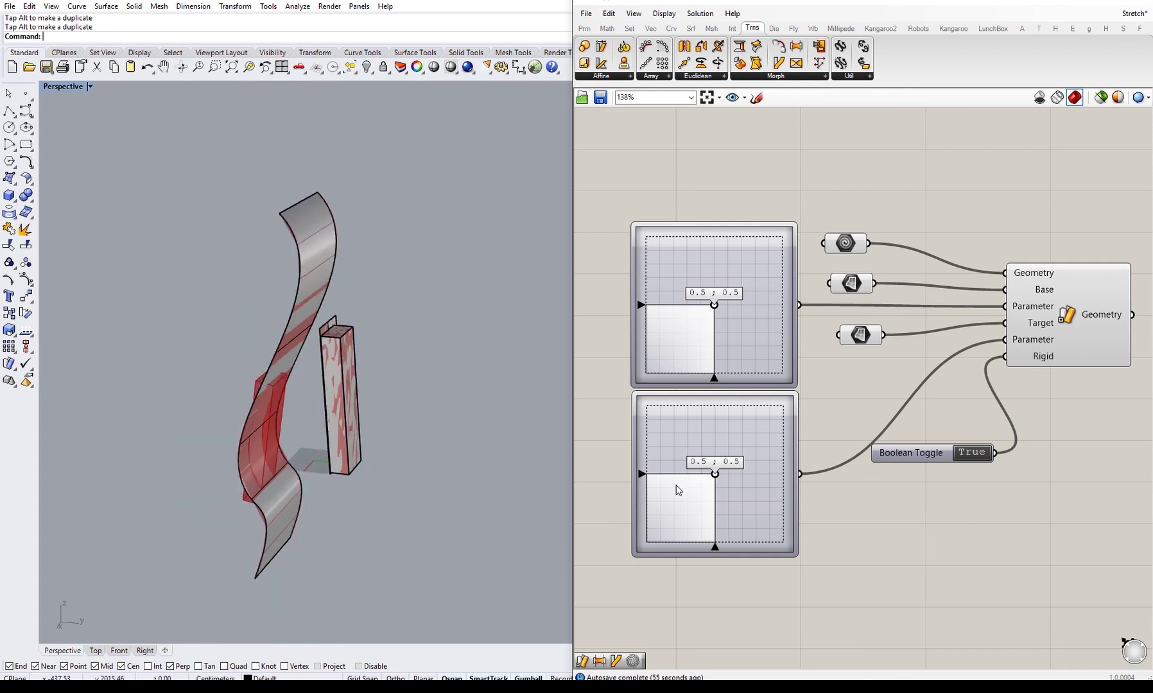
double_click(971, 453)
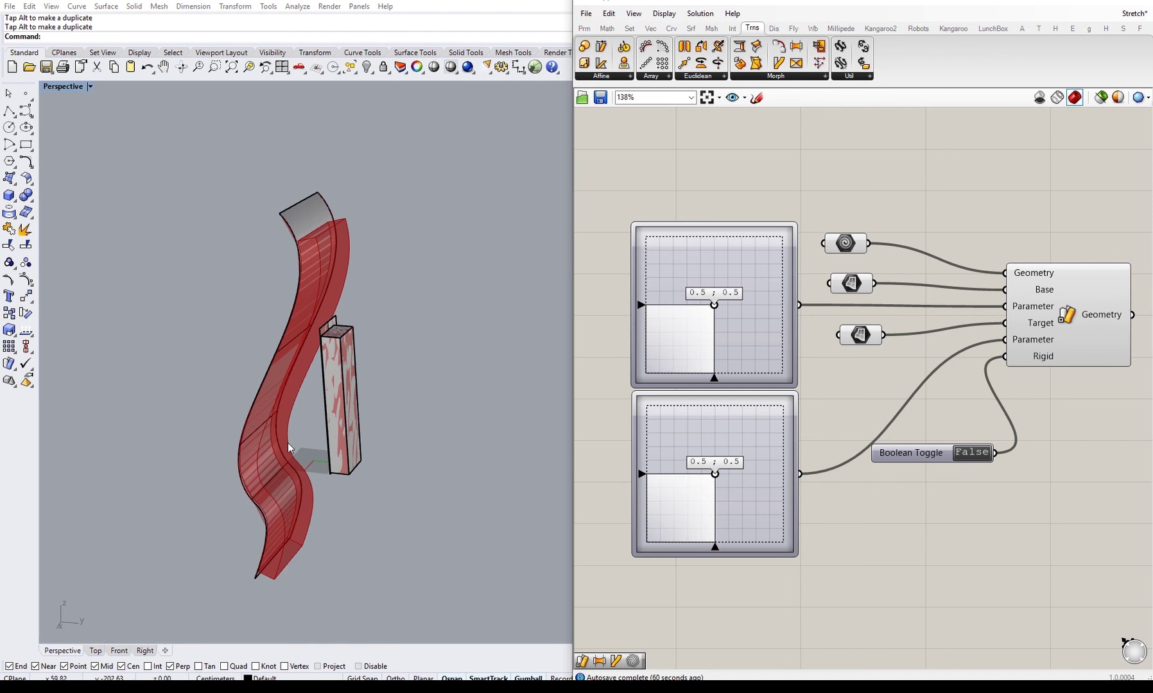
right_click_drag(318, 242, 334, 403)
right_click_drag(451, 329, 286, 346)
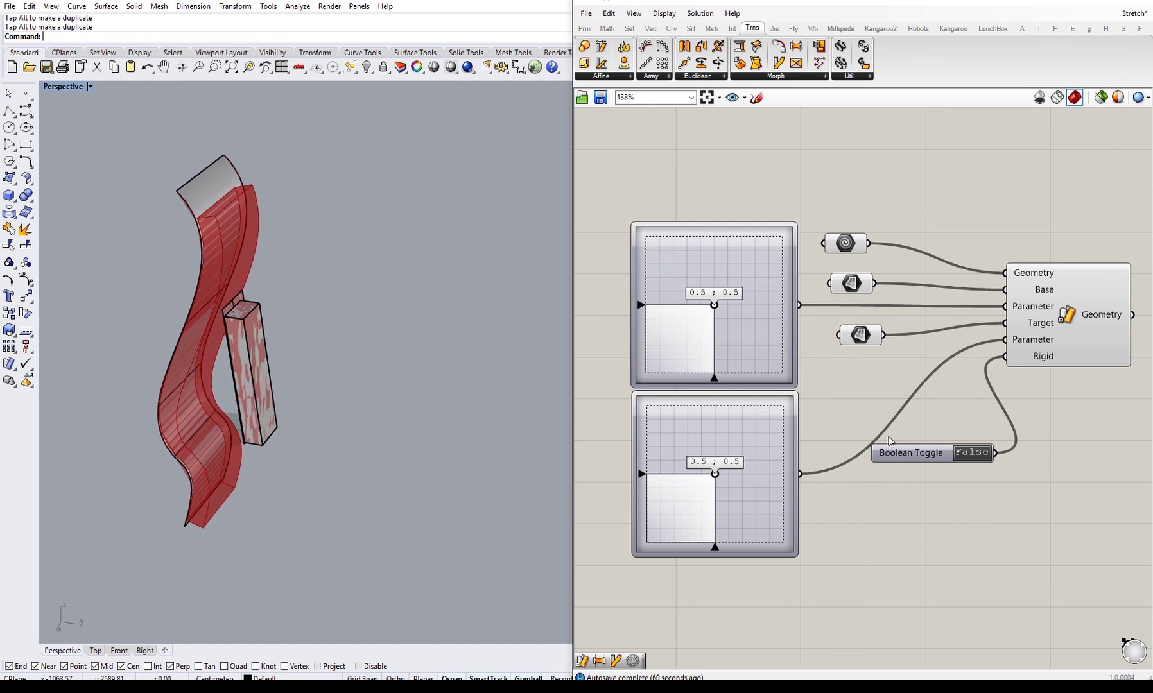